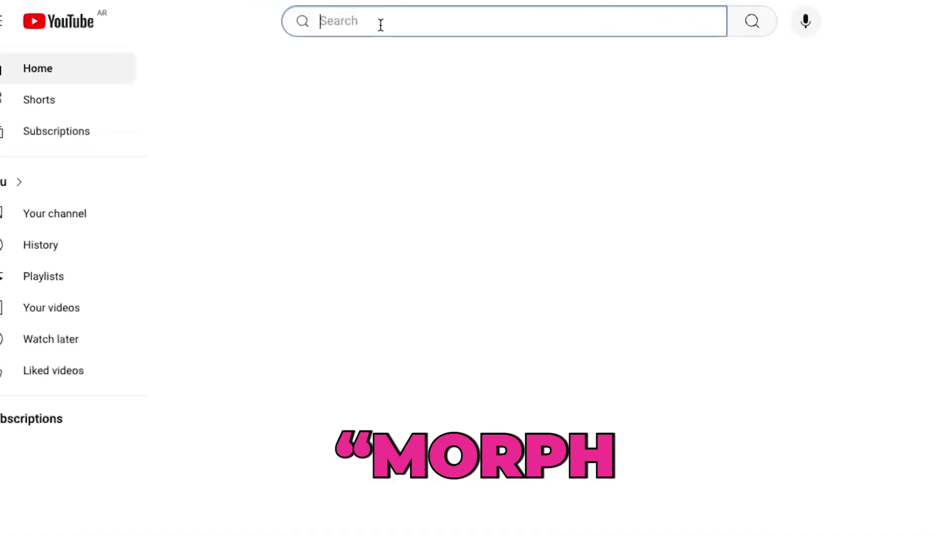
{"action": "type", "text": "morph powerpoint"}
{"action": "key", "text": "Return"}
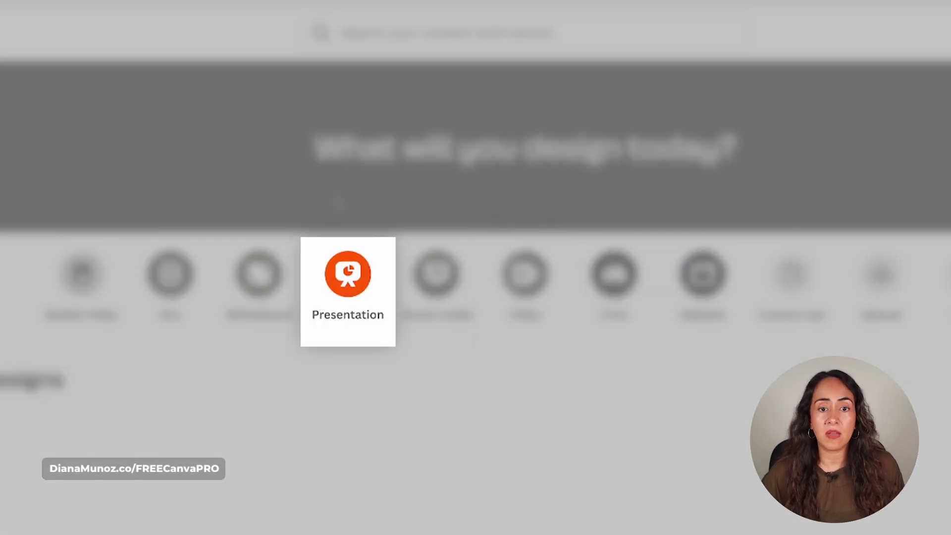
- Create a new presentation and search the elements library for "dragon fruit"
{"action": "left_click", "coordinate": [342, 282]}
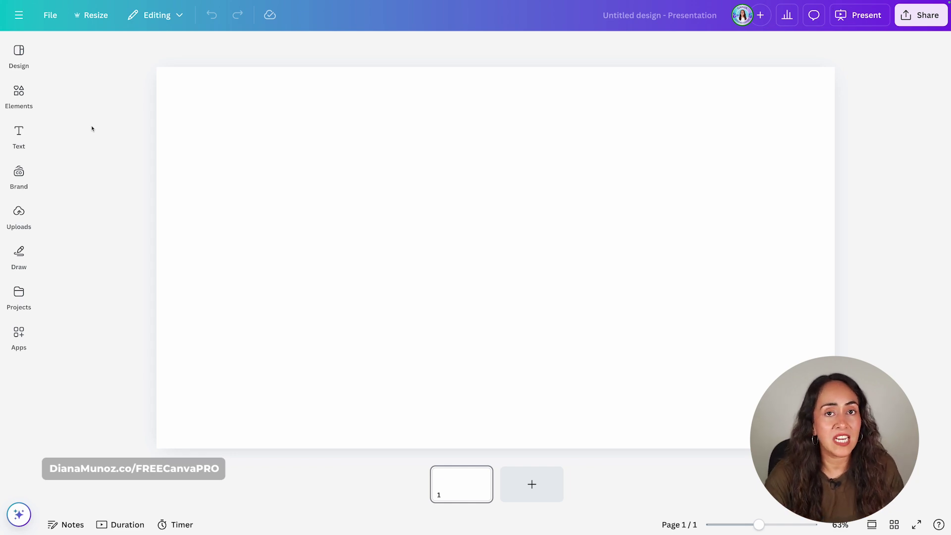
{"action": "left_click", "coordinate": [12, 99]}
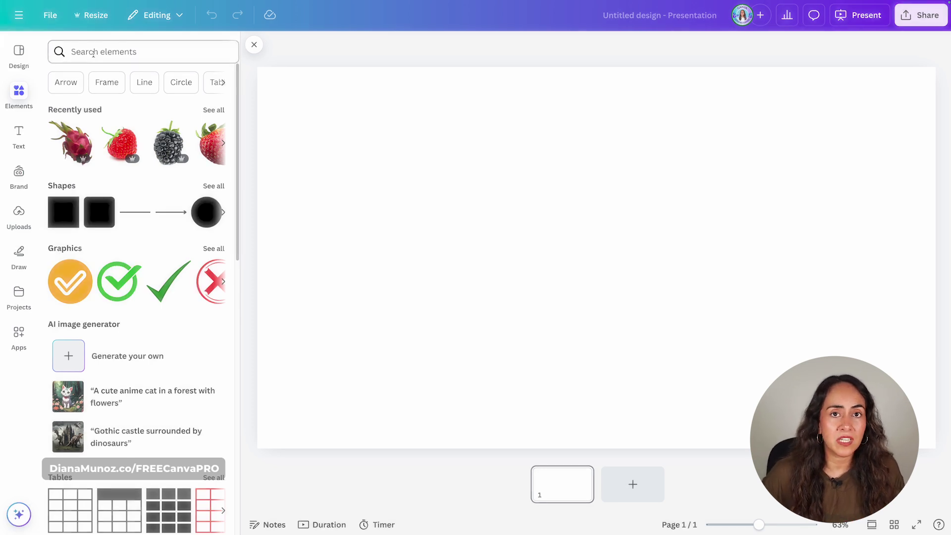
{"action": "left_click", "coordinate": [123, 64]}
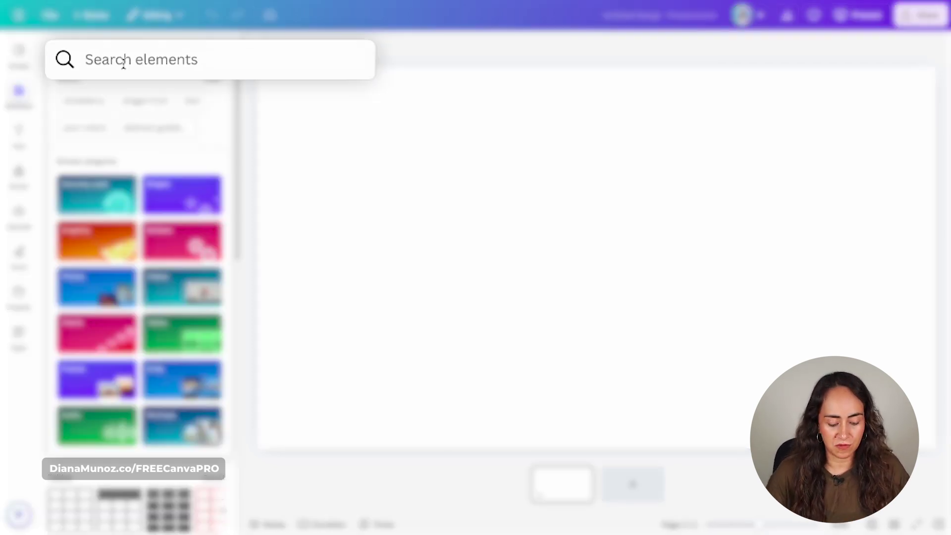
{"action": "type", "text": "dragon"}
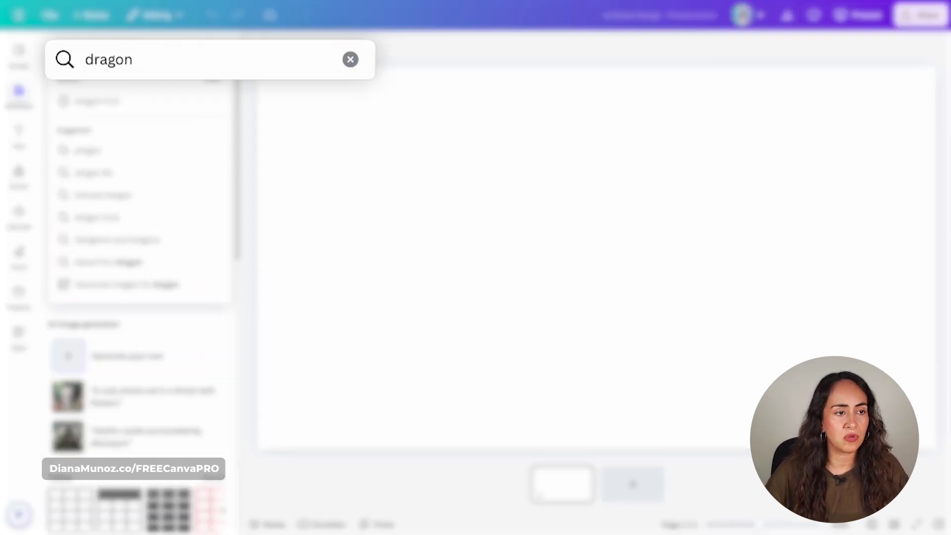
{"action": "type", "text": " fruit"}
{"action": "key", "text": "Return"}
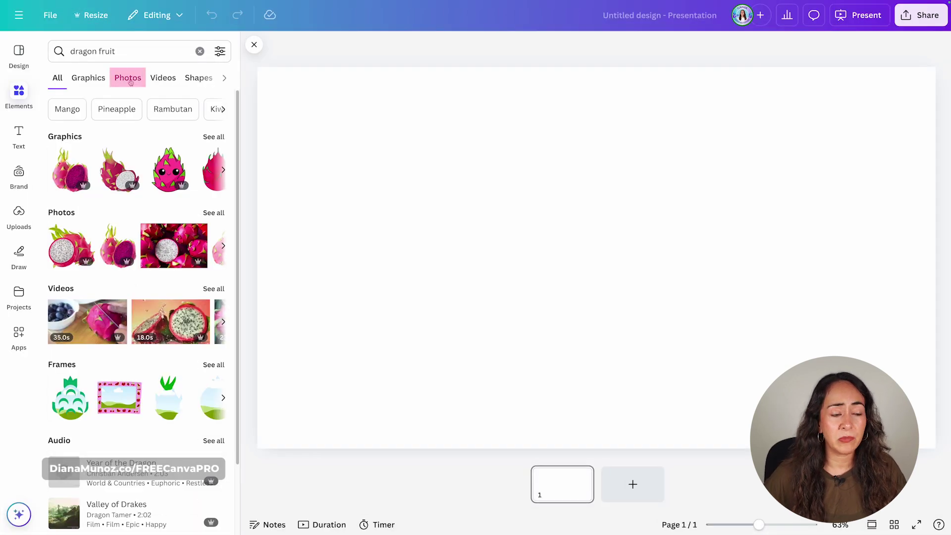
- Limit the dragon fruit results to photos that are cut-outs only
{"action": "left_click", "coordinate": [130, 81]}
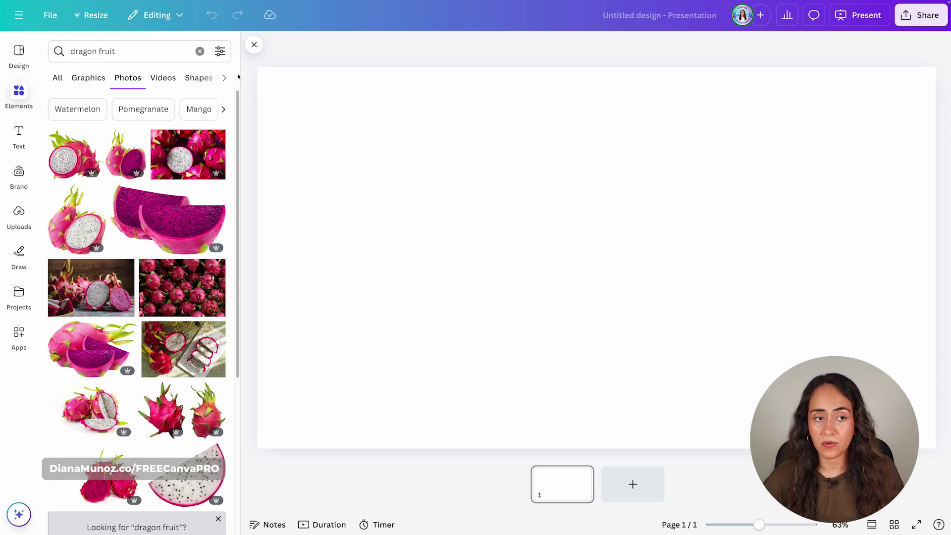
{"action": "left_click", "coordinate": [220, 51]}
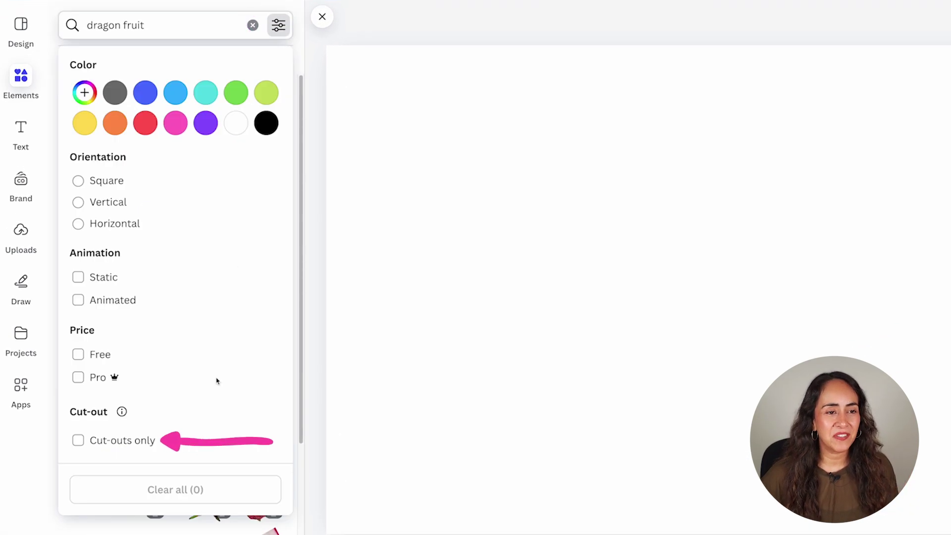
{"action": "left_click", "coordinate": [99, 445]}
- Add two whole dragon fruit cut-outs to the slide, shrunk small, one near the upper left and one near the upper right
{"action": "scroll", "coordinate": [233, 206], "scroll_direction": "down", "scroll_amount": 4}
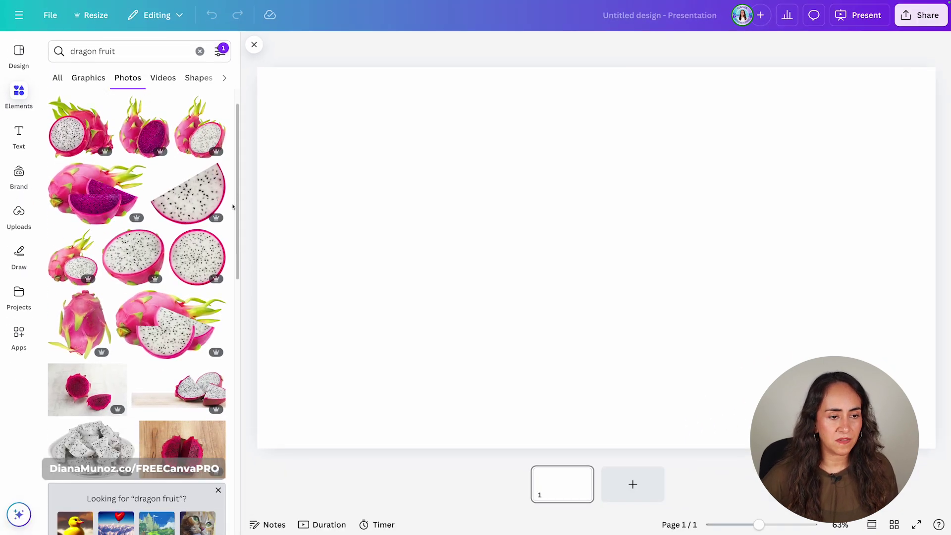
{"action": "scroll", "coordinate": [232, 206], "scroll_direction": "down", "scroll_amount": 7}
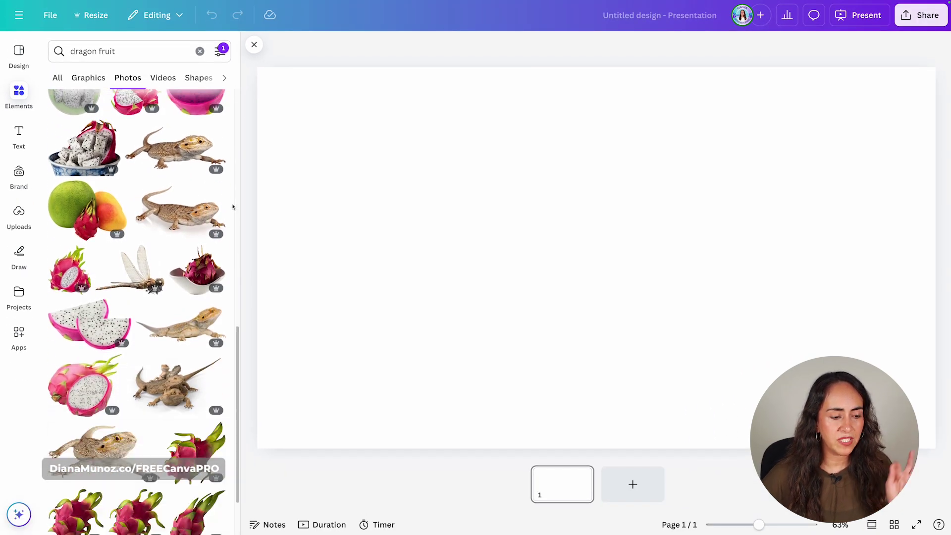
{"action": "scroll", "coordinate": [233, 206], "scroll_direction": "down", "scroll_amount": 6}
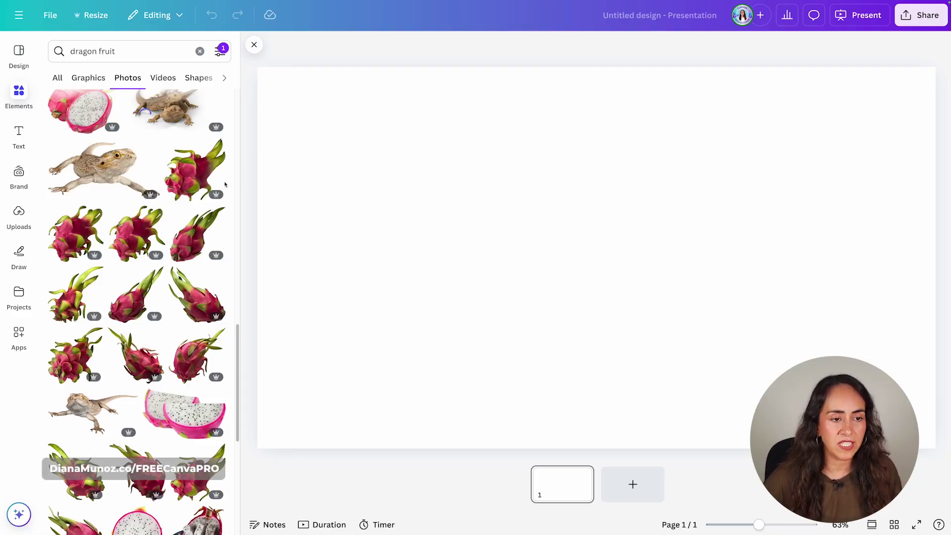
{"action": "left_click", "coordinate": [196, 178]}
{"action": "left_click_drag", "start_coordinate": [745, 409], "coordinate": [430, 194]}
{"action": "left_click_drag", "start_coordinate": [482, 141], "coordinate": [370, 146]}
{"action": "left_click", "coordinate": [79, 273]}
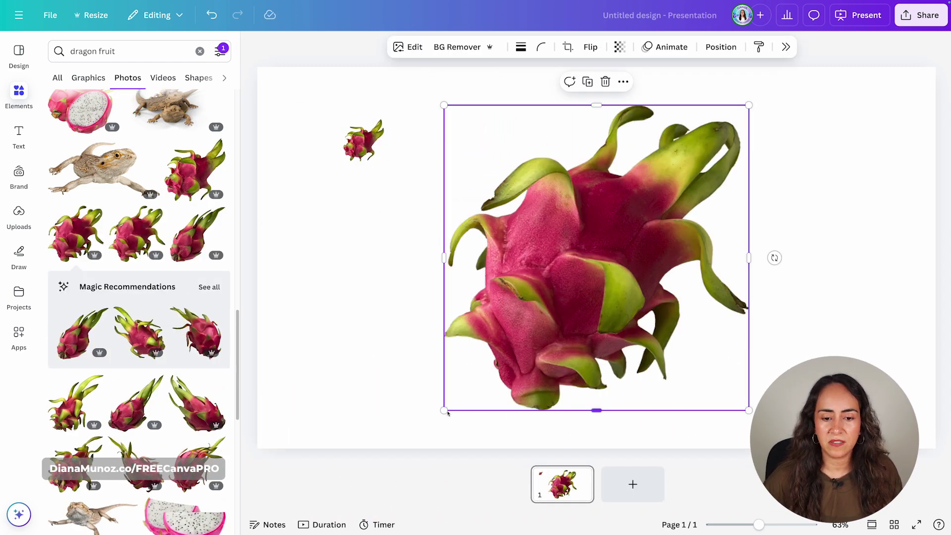
{"action": "left_click_drag", "start_coordinate": [445, 410], "coordinate": [766, 175]}
- Add two more dragon fruit cut-outs, shrunk small, one near the slide's bottom centre and one right of centre
{"action": "scroll", "coordinate": [198, 347], "scroll_direction": "down", "scroll_amount": 1}
{"action": "left_click", "coordinate": [199, 346]}
{"action": "left_click_drag", "start_coordinate": [444, 106], "coordinate": [727, 327]}
{"action": "left_click_drag", "start_coordinate": [725, 383], "coordinate": [589, 367]}
{"action": "left_click", "coordinate": [222, 409]}
{"action": "left_click_drag", "start_coordinate": [751, 102], "coordinate": [503, 350]}
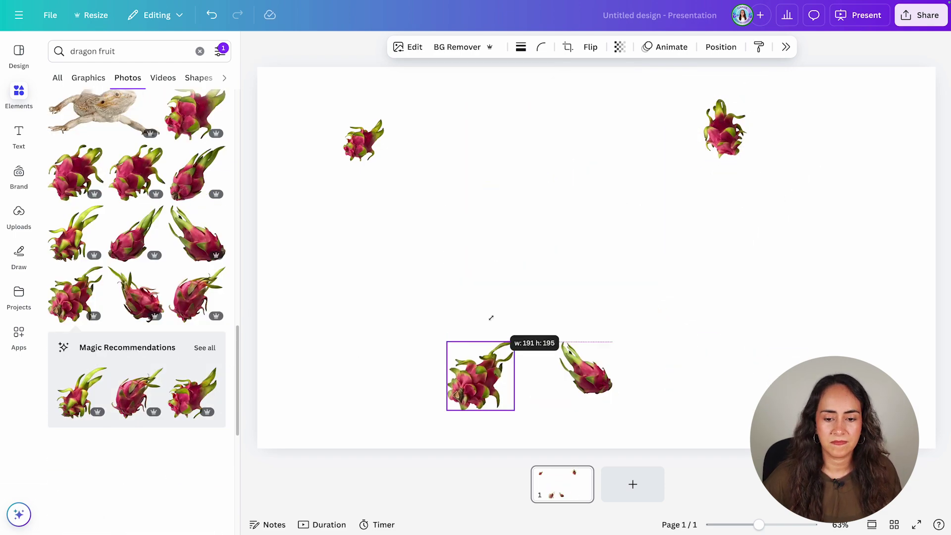
{"action": "left_click_drag", "start_coordinate": [476, 379], "coordinate": [730, 276]}
- Add two further small dragon fruits, one at the slide's far upper right and one at its lower left, and close the elements library
{"action": "left_click", "coordinate": [209, 298]}
{"action": "left_click_drag", "start_coordinate": [437, 415], "coordinate": [696, 159]}
{"action": "left_click_drag", "start_coordinate": [722, 132], "coordinate": [886, 161]}
{"action": "scroll", "coordinate": [187, 340], "scroll_direction": "up", "scroll_amount": 3}
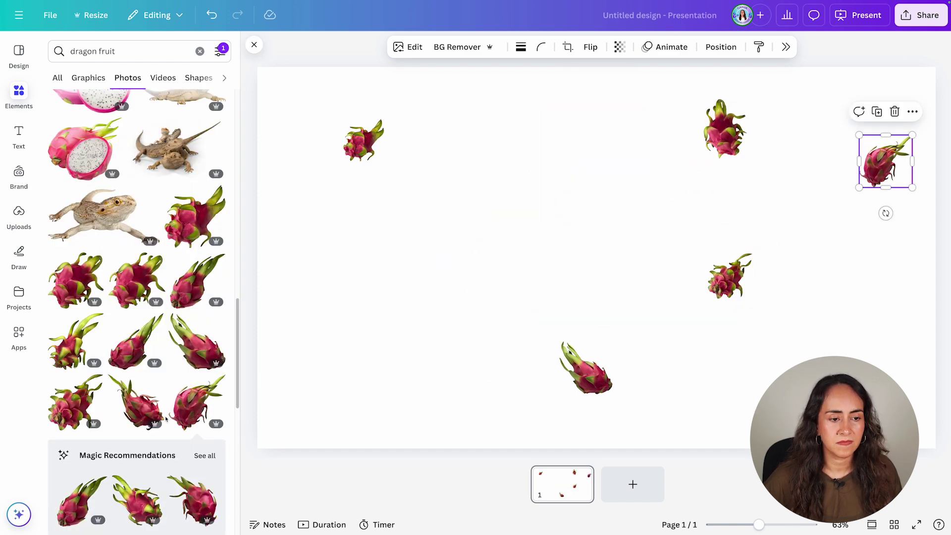
{"action": "left_click", "coordinate": [77, 340]}
{"action": "left_click_drag", "start_coordinate": [749, 103], "coordinate": [508, 383]}
{"action": "left_click_drag", "start_coordinate": [468, 389], "coordinate": [367, 333]}
{"action": "left_click", "coordinate": [490, 318]}
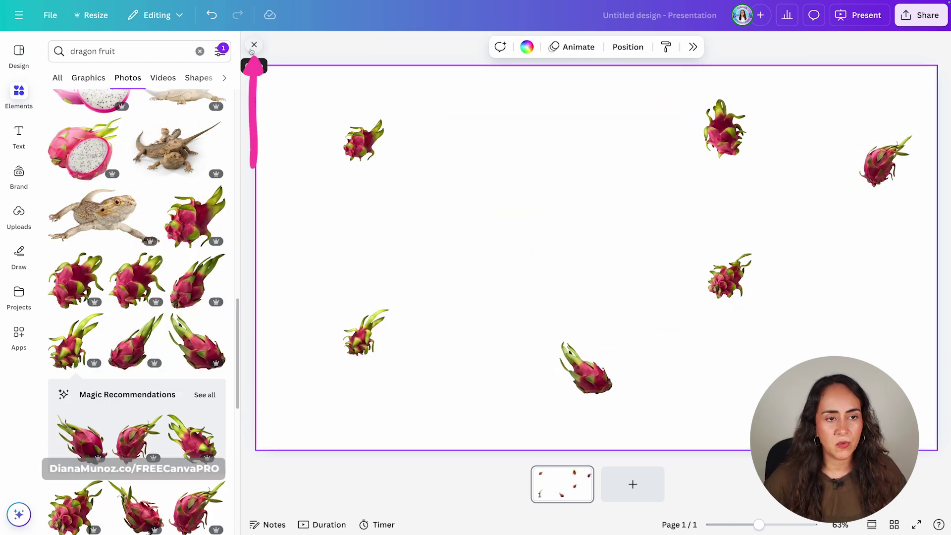
{"action": "left_click", "coordinate": [254, 44]}
- Move the right-of-centre fruit to the lower right and place a smaller, horizontally flipped copy of the far-right fruit in the upper middle
{"action": "left_click_drag", "start_coordinate": [637, 283], "coordinate": [723, 362]}
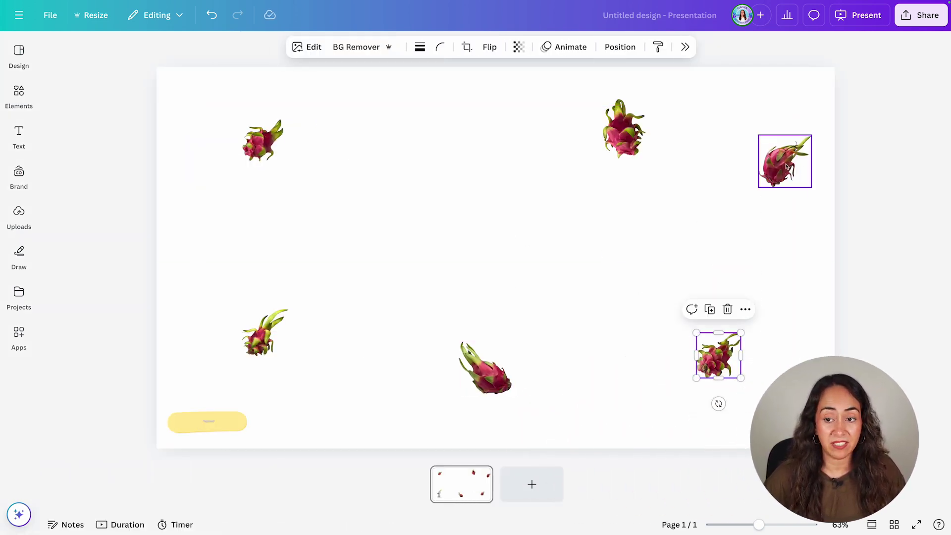
{"action": "left_click_drag", "start_coordinate": [797, 160], "coordinate": [432, 148]}
{"action": "left_click", "coordinate": [490, 46]}
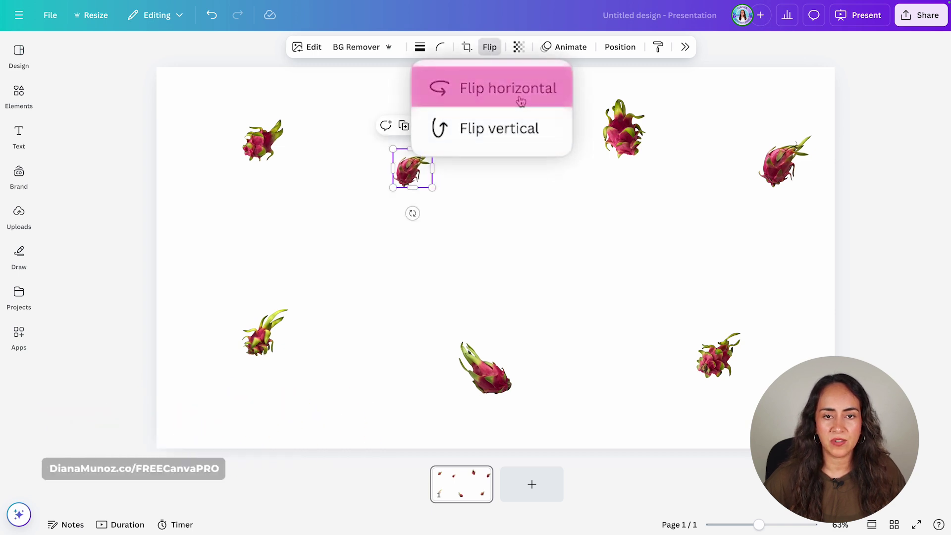
{"action": "left_click", "coordinate": [521, 102]}
{"action": "left_click", "coordinate": [503, 202]}
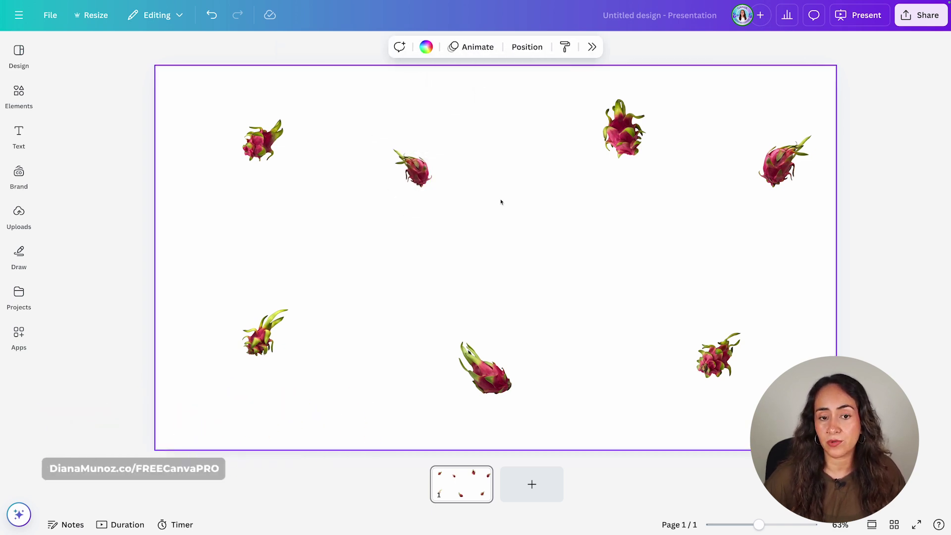
- Shrink the fruit at the upper right of centre slightly and shift the bottom-centre fruit to the left
{"action": "left_click_drag", "start_coordinate": [624, 132], "coordinate": [624, 143]}
{"action": "mouse_move", "coordinate": [629, 176]}
{"action": "left_mouse_down"}
{"action": "mouse_move", "coordinate": [625, 167]}
{"action": "mouse_move", "coordinate": [621, 181]}
{"action": "left_mouse_up"}
{"action": "left_click", "coordinate": [686, 244]}
{"action": "left_click_drag", "start_coordinate": [490, 378], "coordinate": [437, 381]}
{"action": "left_click", "coordinate": [593, 284]}
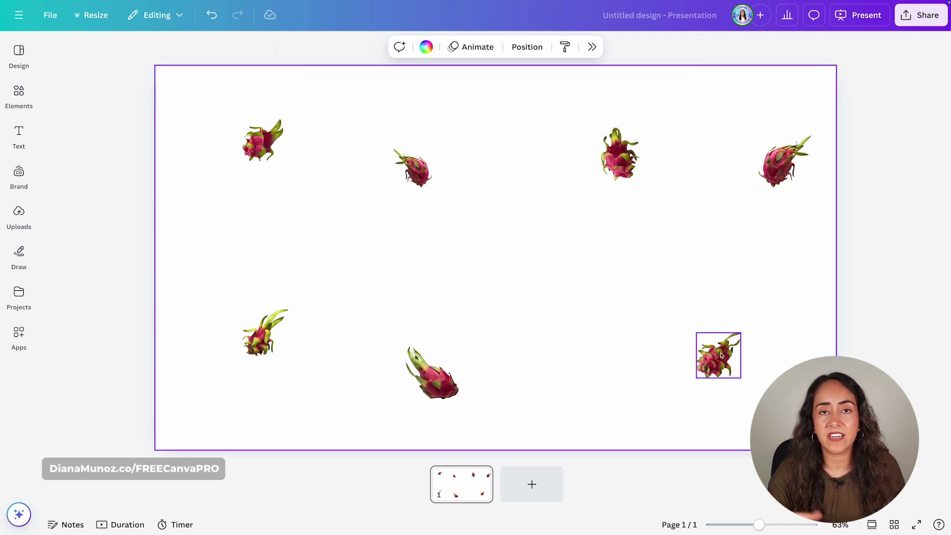
- Place a copy of the upper-left fruit along the slide's bottom edge and adjust the spacing of the fruits around it
{"action": "left_click", "coordinate": [245, 147]}
{"action": "left_click_drag", "start_coordinate": [246, 147], "coordinate": [612, 418]}
{"action": "left_click", "coordinate": [601, 308]}
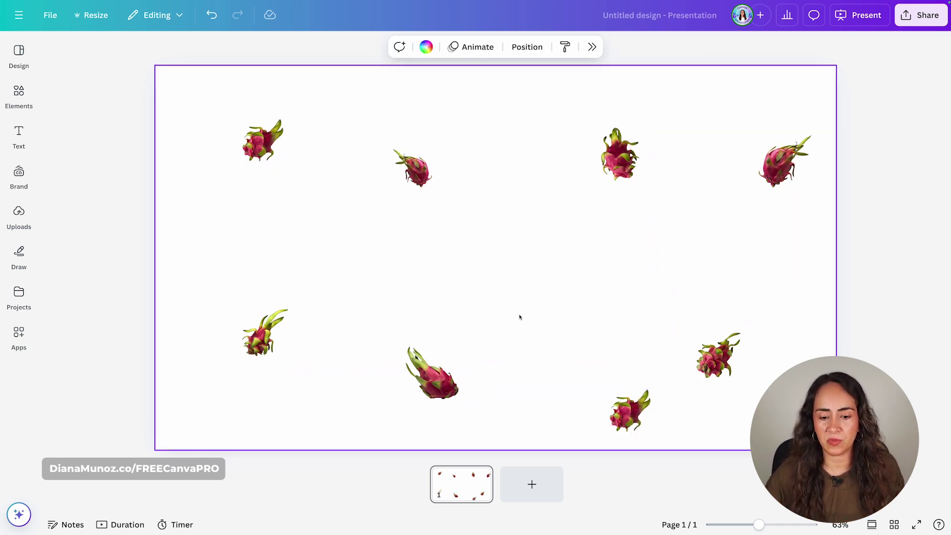
{"action": "left_click_drag", "start_coordinate": [436, 377], "coordinate": [443, 356]}
{"action": "left_click_drag", "start_coordinate": [629, 414], "coordinate": [570, 435]}
{"action": "left_click_drag", "start_coordinate": [417, 170], "coordinate": [373, 190]}
{"action": "left_click_drag", "start_coordinate": [619, 156], "coordinate": [618, 150]}
- Copy the lower-left fruit to the right of the slide's centre and flip the copy horizontally
{"action": "left_click_drag", "start_coordinate": [263, 337], "coordinate": [640, 306]}
{"action": "left_click", "coordinate": [490, 47]}
{"action": "left_click", "coordinate": [483, 72]}
- Move the upper-left fruit closer to the corner and fine-tune the positions of the upper-right and bottom-edge fruits
{"action": "left_click", "coordinate": [230, 146]}
{"action": "left_click_drag", "start_coordinate": [257, 145], "coordinate": [237, 109]}
{"action": "left_click_drag", "start_coordinate": [618, 151], "coordinate": [640, 151]}
{"action": "left_click_drag", "start_coordinate": [569, 435], "coordinate": [547, 435]}
{"action": "left_click", "coordinate": [509, 397]}
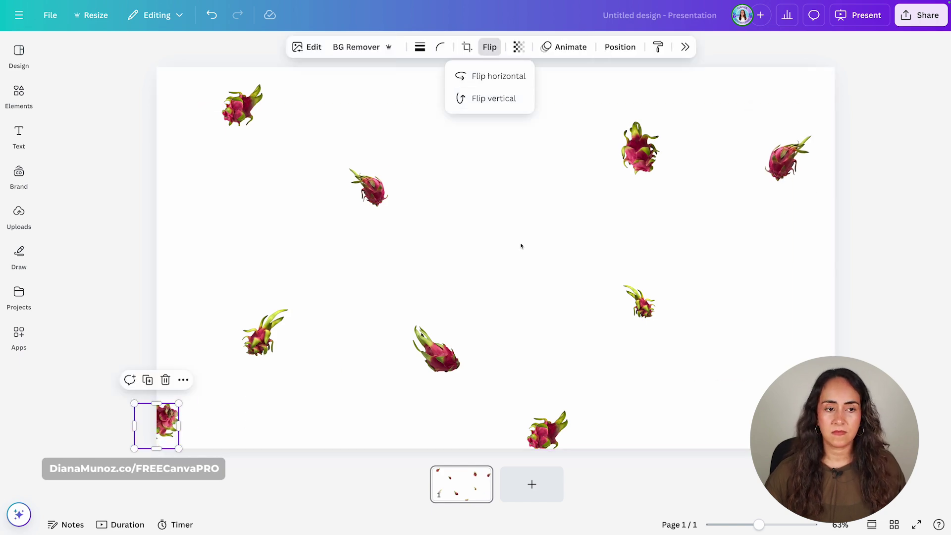
- Place fruits partly off the slide's left and right edges, including a flipped copy at the right edge
{"action": "left_click_drag", "start_coordinate": [168, 421], "coordinate": [846, 421]}
{"action": "left_click_drag", "start_coordinate": [644, 304], "coordinate": [845, 121]}
{"action": "left_click_drag", "start_coordinate": [369, 184], "coordinate": [851, 286]}
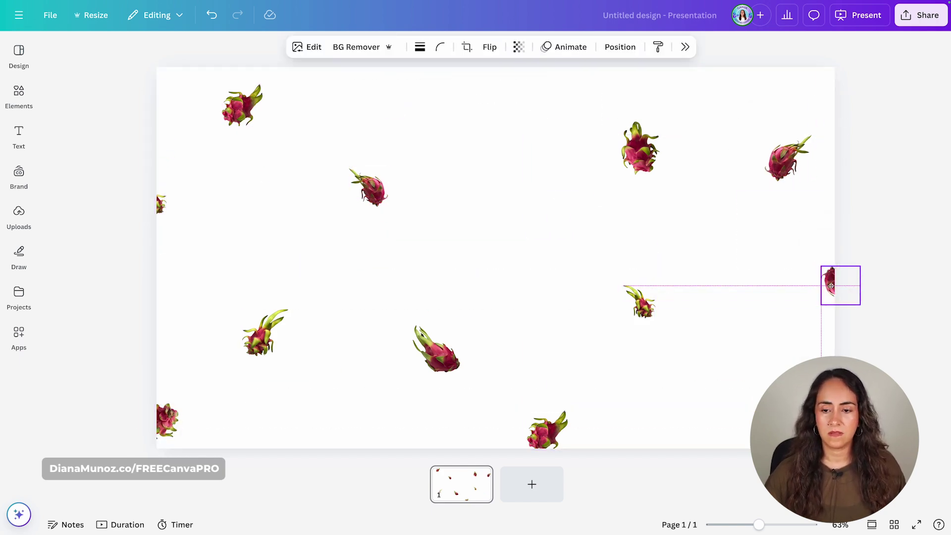
{"action": "left_click_drag", "start_coordinate": [841, 282], "coordinate": [837, 288]}
{"action": "left_click", "coordinate": [901, 93]}
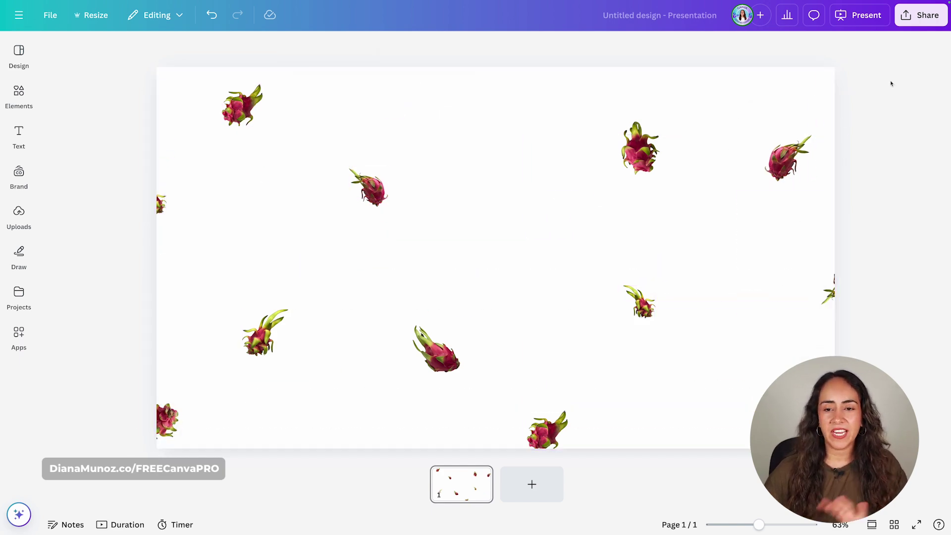
- Group all the fruits and stack a duplicate of the group directly below the original
{"action": "left_click_drag", "start_coordinate": [870, 62], "coordinate": [158, 453]}
{"action": "left_click", "coordinate": [472, 108]}
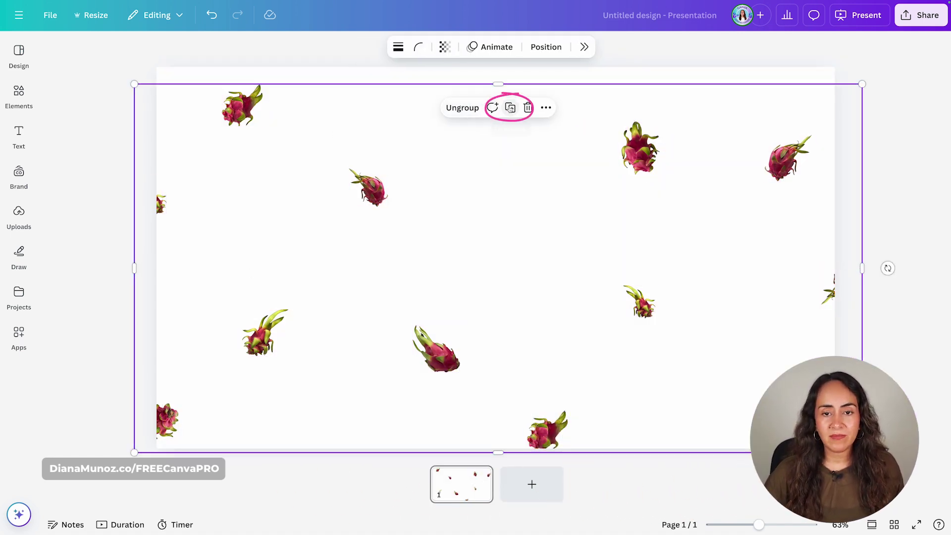
{"action": "left_click", "coordinate": [510, 107]}
{"action": "left_click_drag", "start_coordinate": [286, 109], "coordinate": [278, 440]}
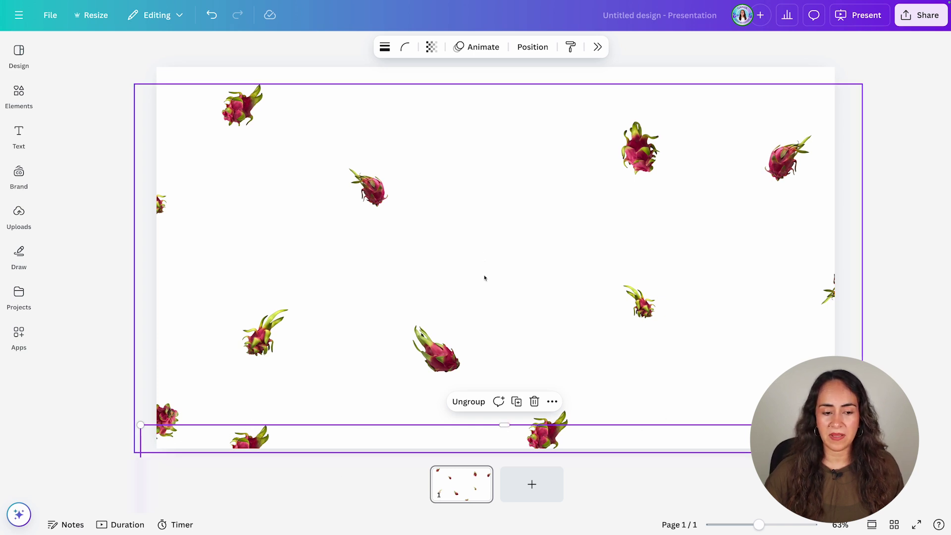
{"action": "left_click_drag", "start_coordinate": [465, 335], "coordinate": [460, 312]}
- Group the two stacked fruit groups together and align the combined group with the slide's top edge
{"action": "left_click_drag", "start_coordinate": [889, 319], "coordinate": [657, 456]}
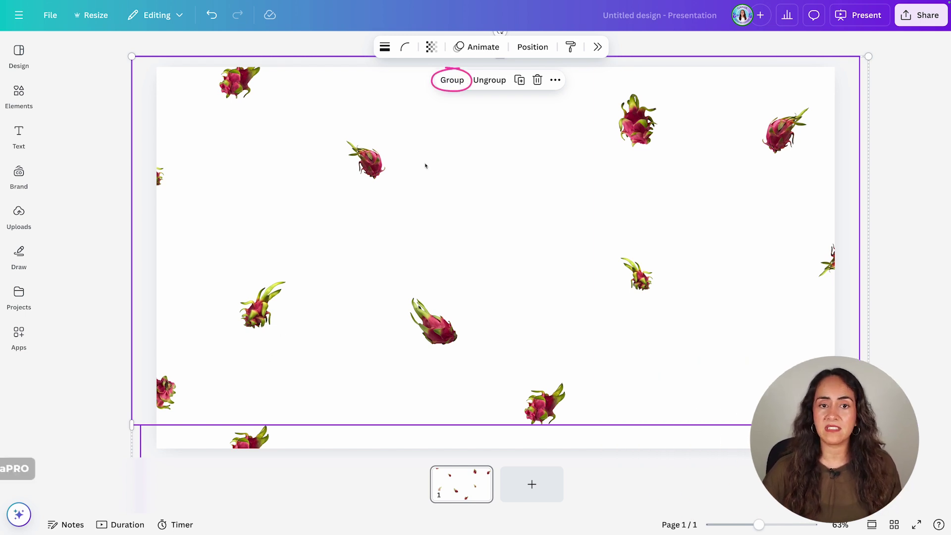
{"action": "left_click", "coordinate": [452, 80]}
{"action": "left_click", "coordinate": [917, 137]}
{"action": "left_click_drag", "start_coordinate": [907, 119], "coordinate": [640, 278]}
{"action": "left_click_drag", "start_coordinate": [506, 111], "coordinate": [507, 119]}
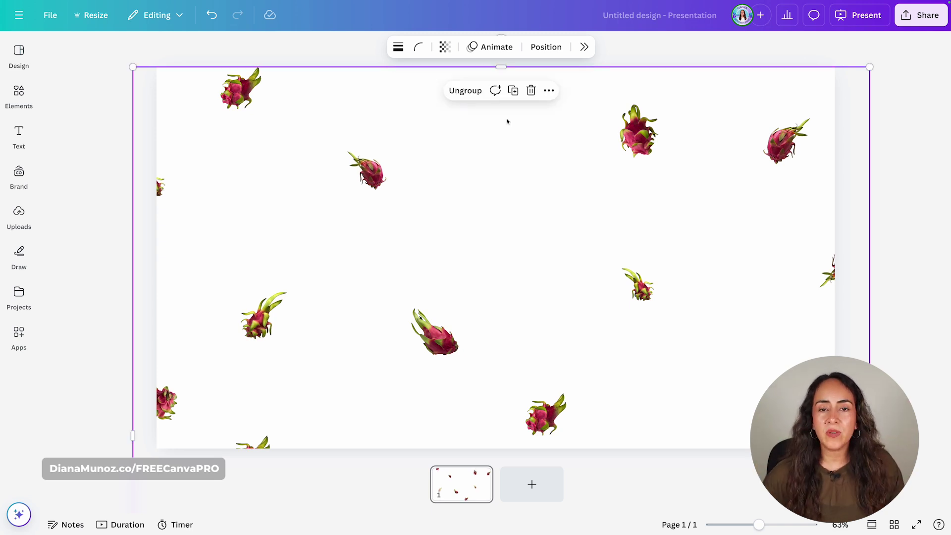
{"action": "left_click_drag", "start_coordinate": [759, 525], "coordinate": [727, 525]}
{"action": "left_click", "coordinate": [557, 328]}
{"action": "double_click", "coordinate": [540, 269]}
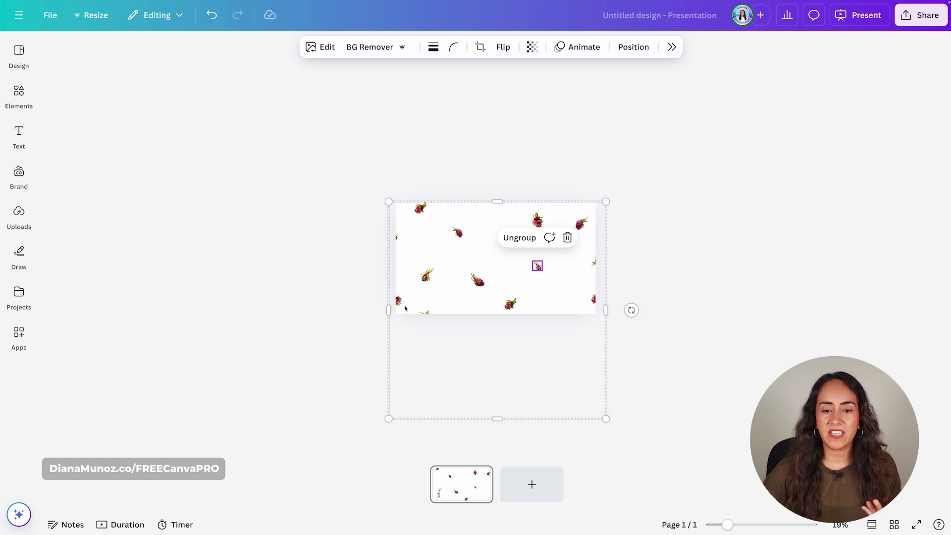
{"action": "left_click", "coordinate": [716, 308]}
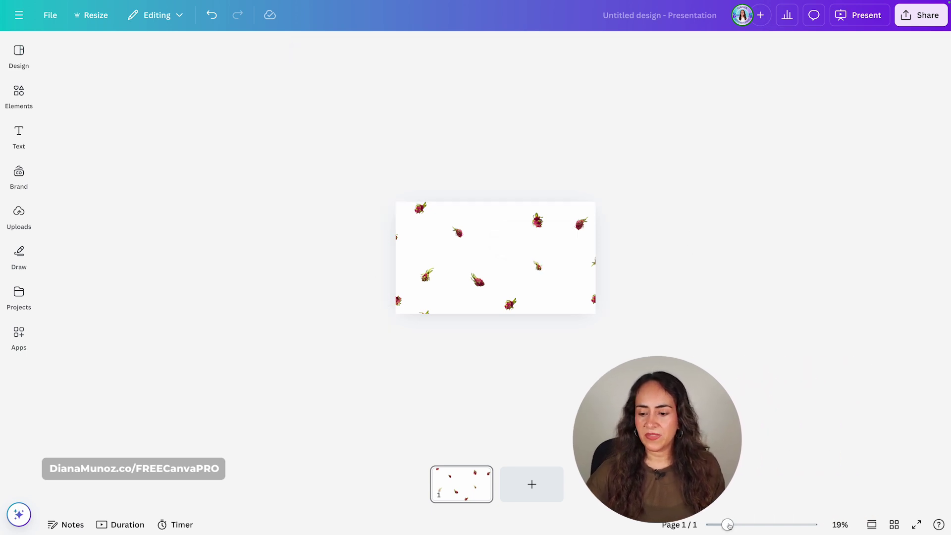
- Add another dragon fruit cut-out from the elements library, scaled larger than the scattered fruits and placed left of the slide's centre
{"action": "left_click_drag", "start_coordinate": [728, 526], "coordinate": [750, 525]}
{"action": "left_click", "coordinate": [18, 96]}
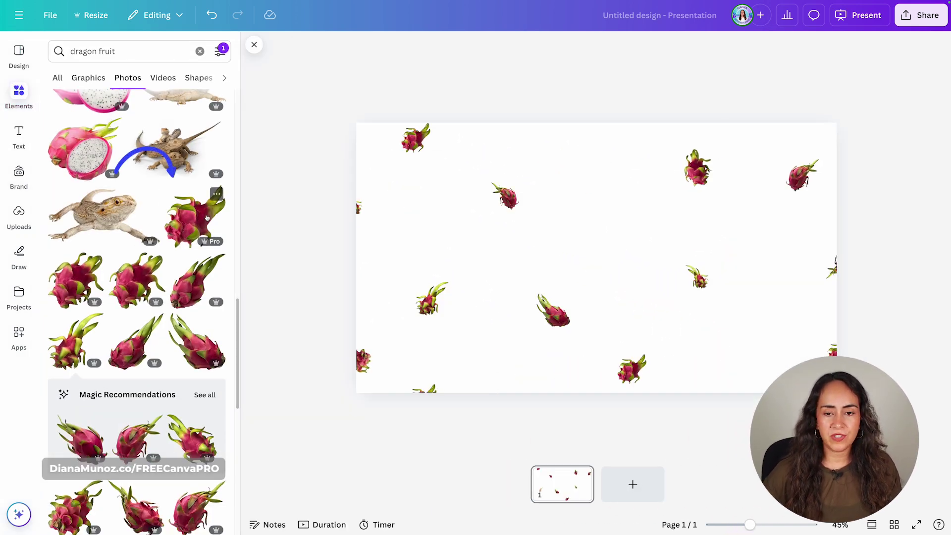
{"action": "left_click", "coordinate": [207, 218]}
{"action": "left_click_drag", "start_coordinate": [615, 238], "coordinate": [498, 270]}
{"action": "left_click_drag", "start_coordinate": [541, 213], "coordinate": [561, 205]}
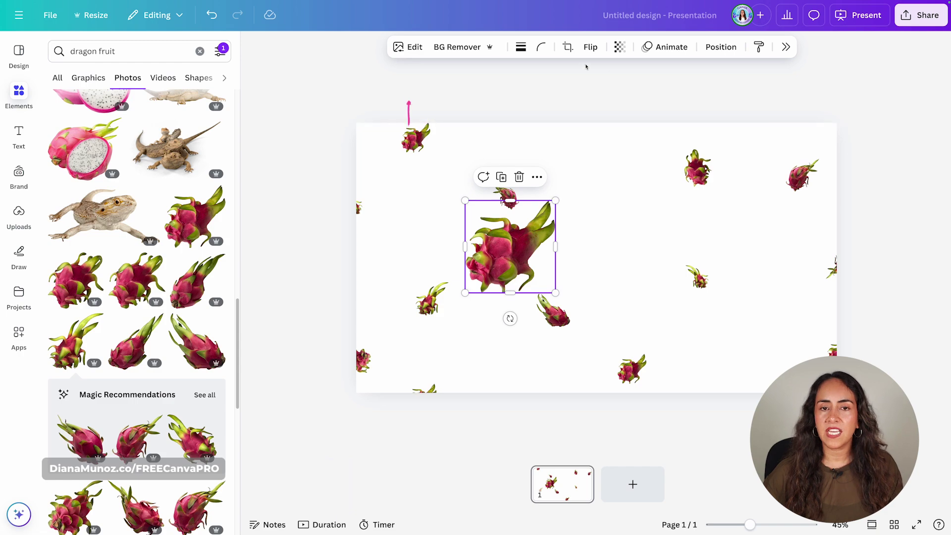
- Blur the whole image of the large dragon fruit with an intensity of 60
{"action": "left_click", "coordinate": [408, 48]}
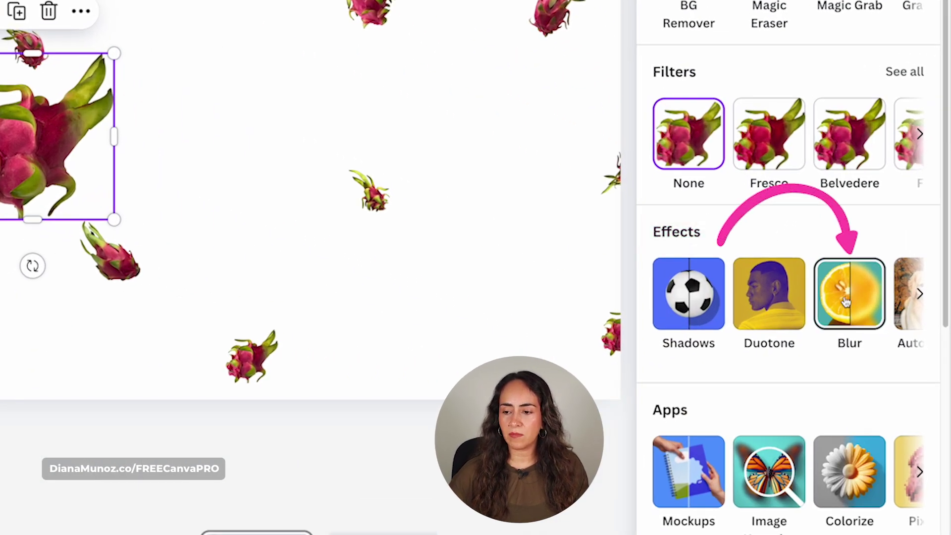
{"action": "left_click", "coordinate": [846, 301]}
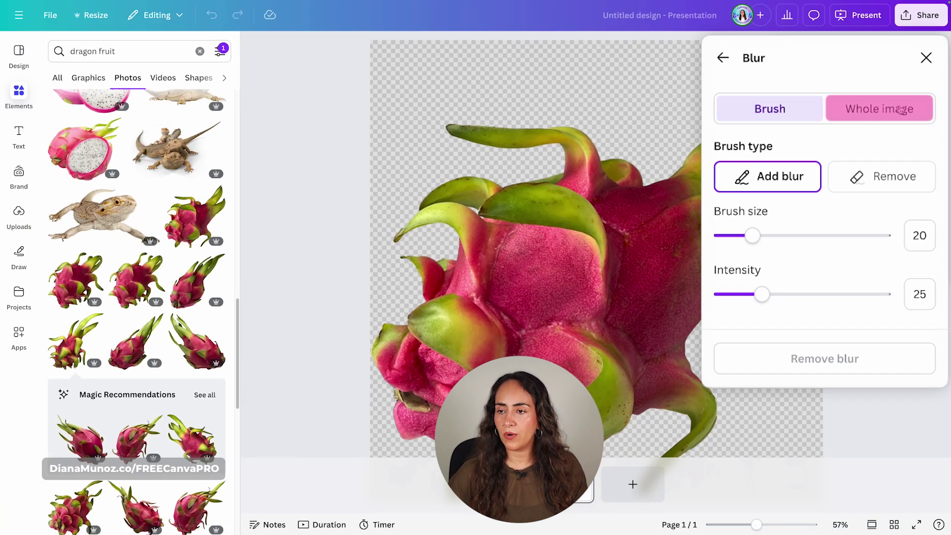
{"action": "left_click", "coordinate": [902, 109]}
{"action": "left_click", "coordinate": [810, 181]}
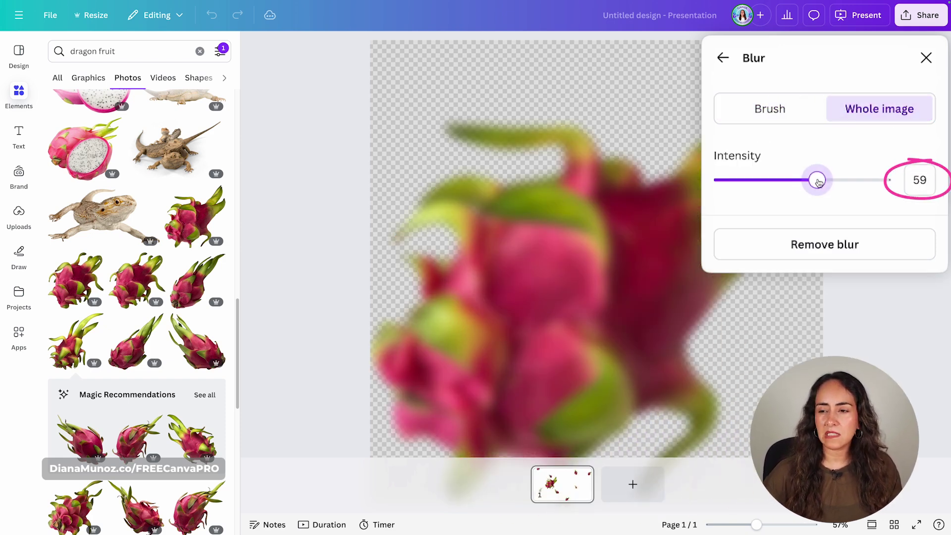
{"action": "left_click", "coordinate": [926, 58]}
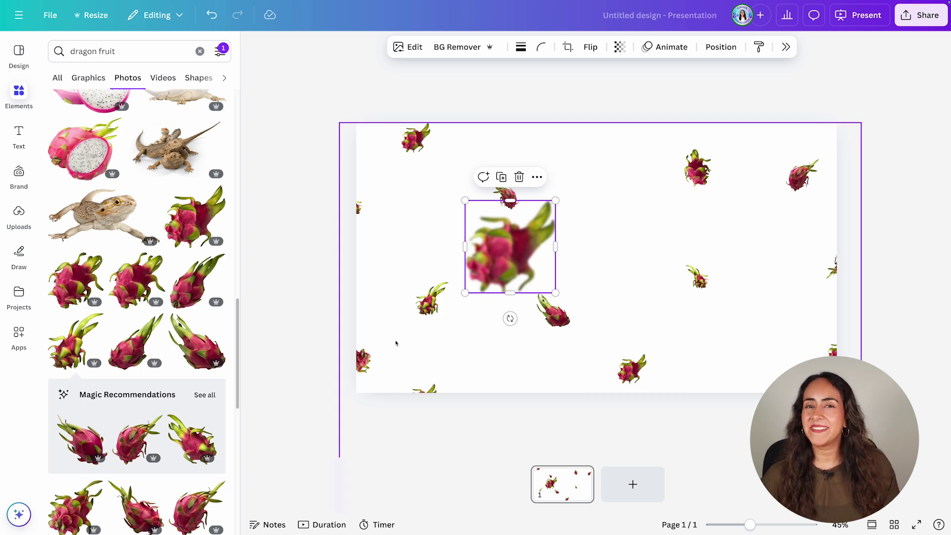
- Move the blurred fruit up and left, then add two more enlarged dragon fruit cut-outs, one at lower left and one at right
{"action": "left_click_drag", "start_coordinate": [522, 256], "coordinate": [466, 204]}
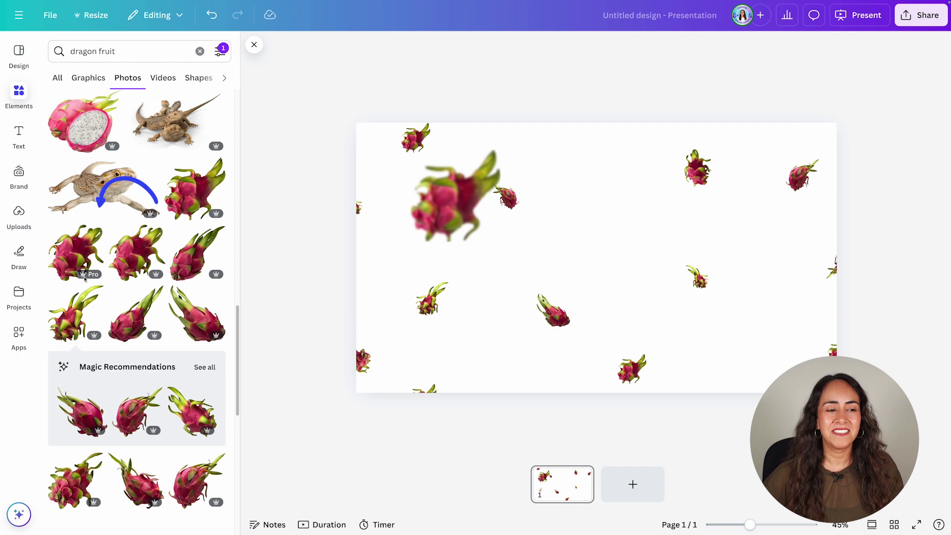
{"action": "left_click", "coordinate": [76, 254]}
{"action": "left_click_drag", "start_coordinate": [612, 241], "coordinate": [645, 241]}
{"action": "left_click", "coordinate": [134, 494]}
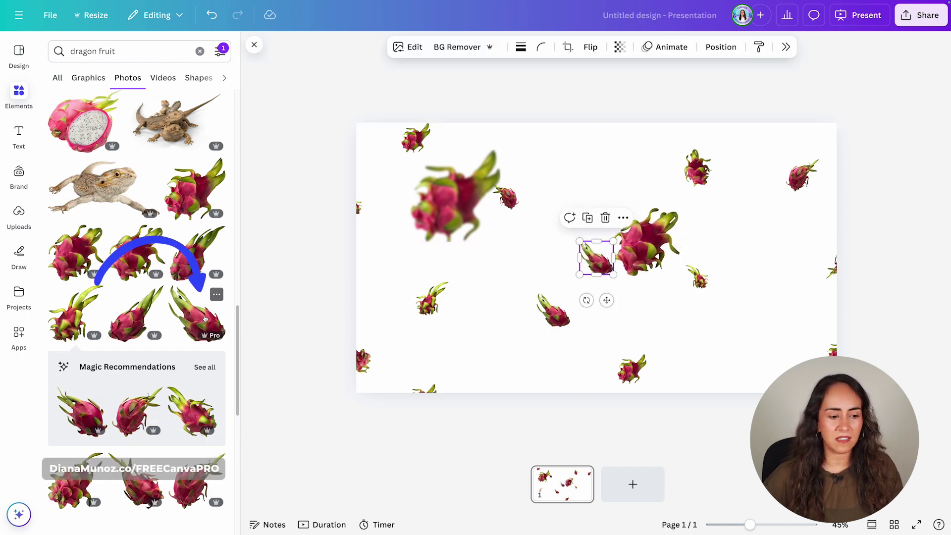
{"action": "left_click_drag", "start_coordinate": [580, 275], "coordinate": [547, 307]}
{"action": "left_click_drag", "start_coordinate": [574, 277], "coordinate": [520, 335]}
{"action": "left_click_drag", "start_coordinate": [559, 297], "coordinate": [569, 291]}
{"action": "left_click", "coordinate": [677, 216]}
{"action": "left_click_drag", "start_coordinate": [681, 210], "coordinate": [692, 195]}
{"action": "left_click_drag", "start_coordinate": [663, 236], "coordinate": [737, 236]}
- Blur the two newly added large dragon fruits at the right and lower left of the slide
{"action": "left_click", "coordinate": [408, 47]}
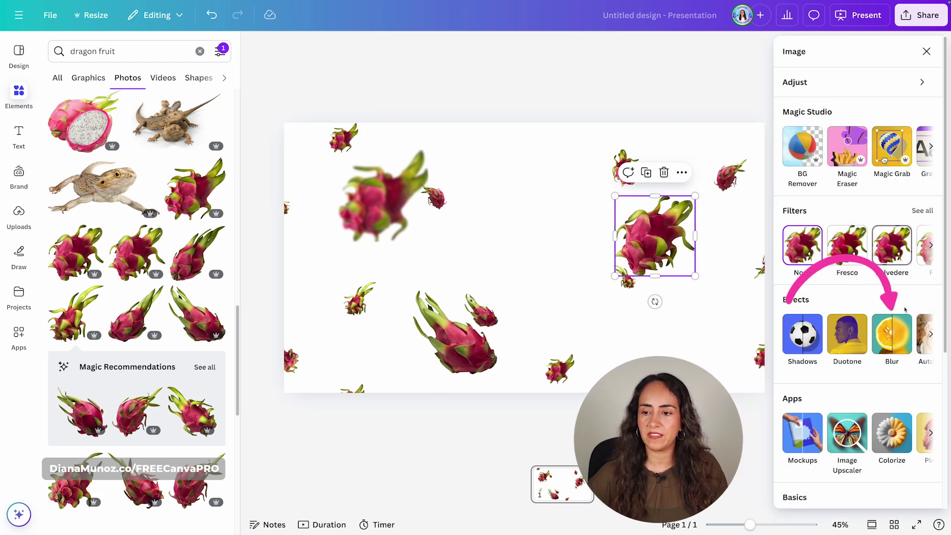
{"action": "left_click", "coordinate": [892, 333]}
{"action": "left_click_drag", "start_coordinate": [786, 137], "coordinate": [857, 139]}
{"action": "left_click", "coordinate": [933, 53]}
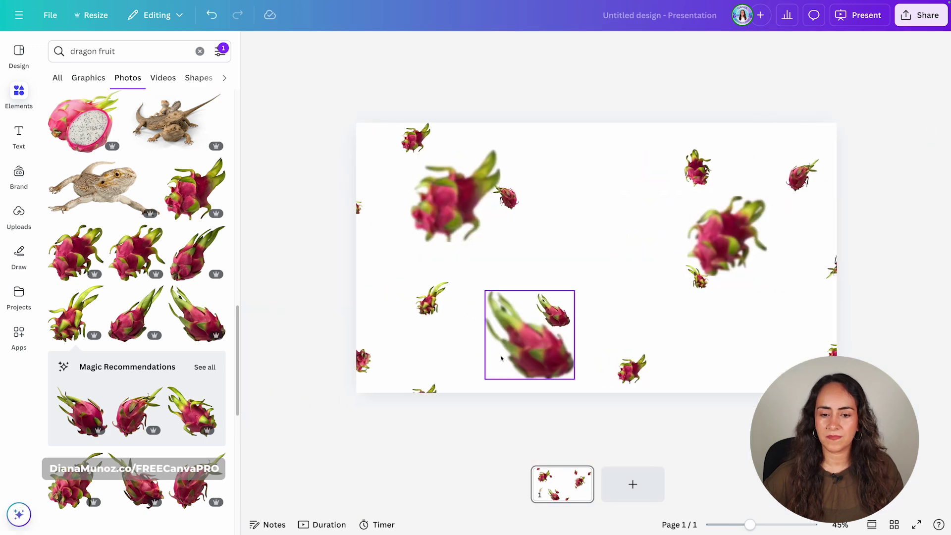
{"action": "left_click_drag", "start_coordinate": [503, 357], "coordinate": [476, 355]}
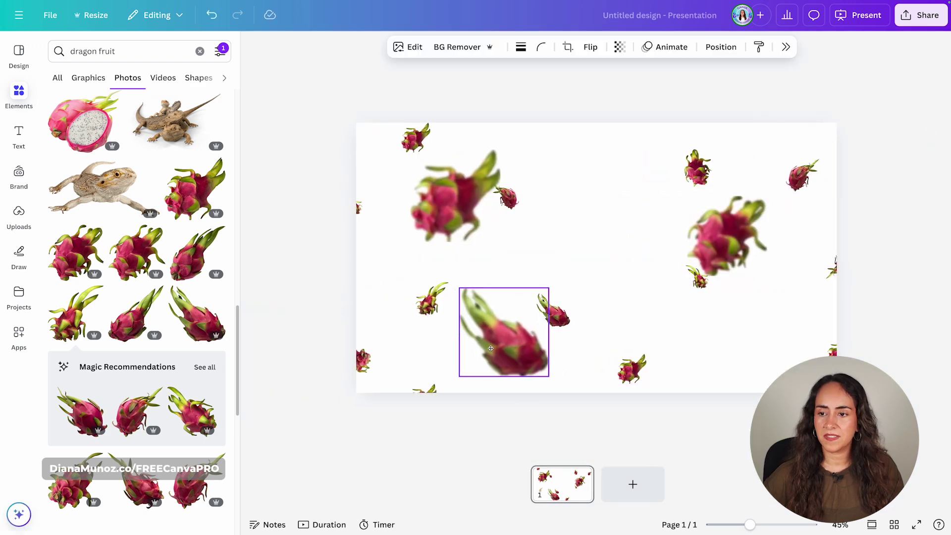
- Fine-tune the spacing of the three large blurred fruits and group them together
{"action": "left_click", "coordinate": [461, 193]}
{"action": "left_click_drag", "start_coordinate": [733, 253], "coordinate": [759, 256]}
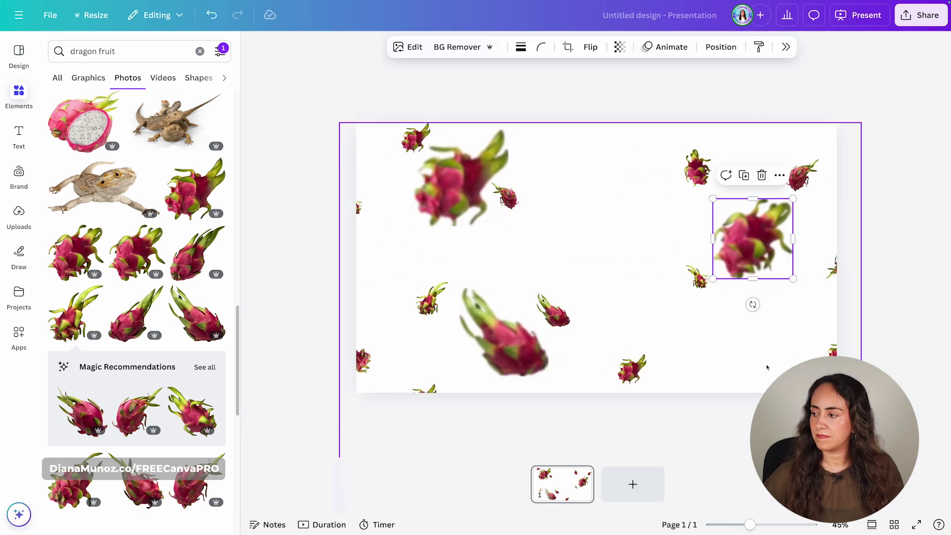
{"action": "left_click", "coordinate": [436, 190], "text": "shift"}
{"action": "left_click", "coordinate": [535, 332], "text": "shift"}
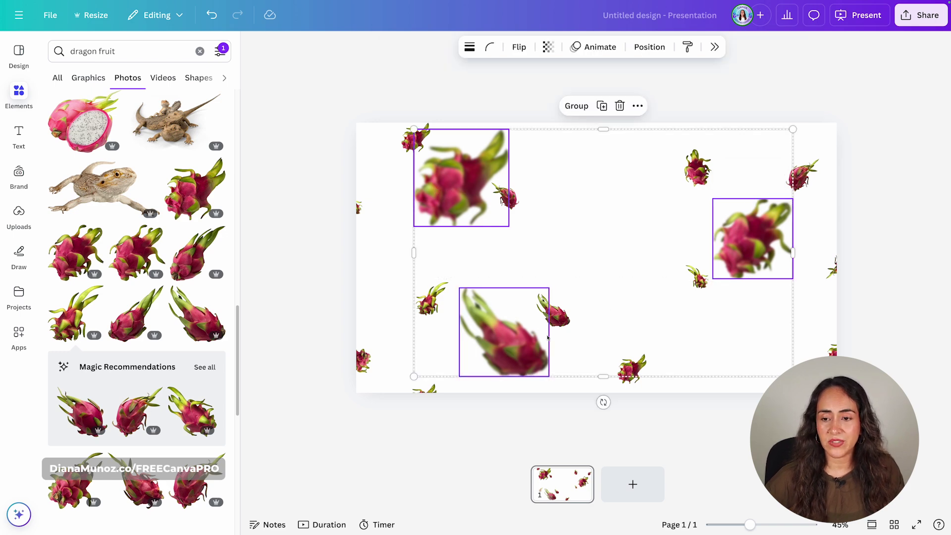
{"action": "left_click", "coordinate": [579, 106]}
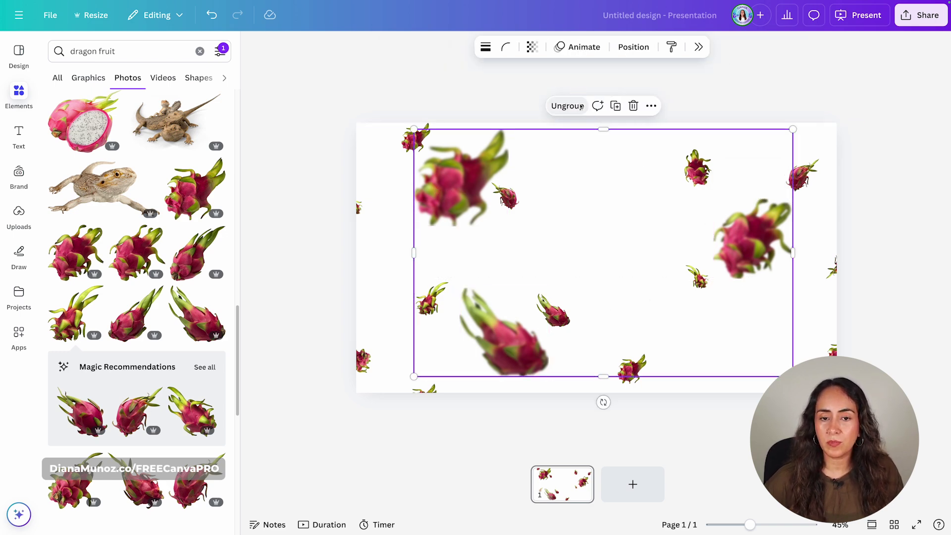
- Duplicate the blurred fruit group, rotate the copy upside down and place it below the original, shifted slightly right
{"action": "left_click", "coordinate": [615, 106]}
{"action": "mouse_move", "coordinate": [516, 350]}
{"action": "left_mouse_down"}
{"action": "mouse_move", "coordinate": [536, 349]}
{"action": "mouse_move", "coordinate": [516, 349]}
{"action": "mouse_move", "coordinate": [528, 349]}
{"action": "left_mouse_up"}
{"action": "left_click_drag", "start_coordinate": [619, 407], "coordinate": [621, 105]}
{"action": "left_click_drag", "start_coordinate": [737, 178], "coordinate": [755, 386]}
{"action": "left_click", "coordinate": [627, 240]}
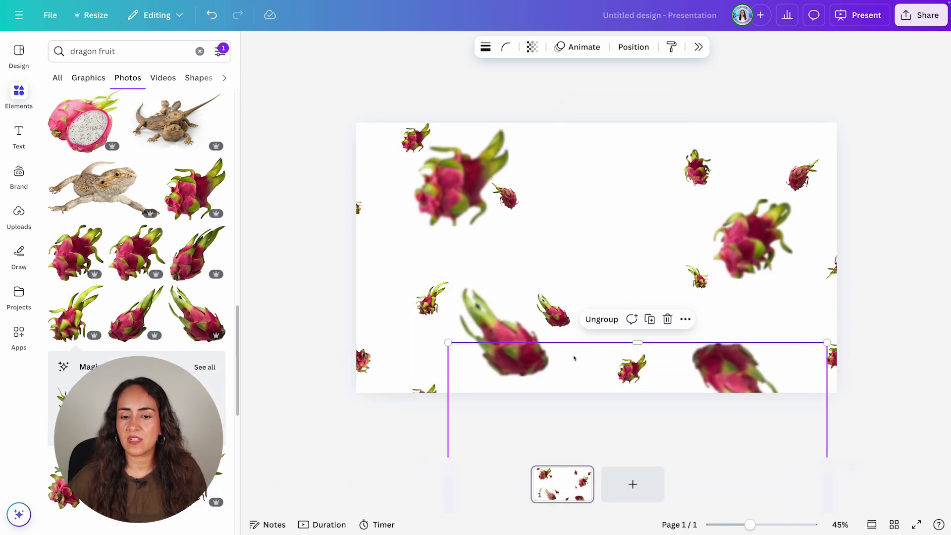
- Group the two blurred fruit groups and move the combined group up until only its lower fruits cover the slide's upper half
{"action": "left_click", "coordinate": [466, 240]}
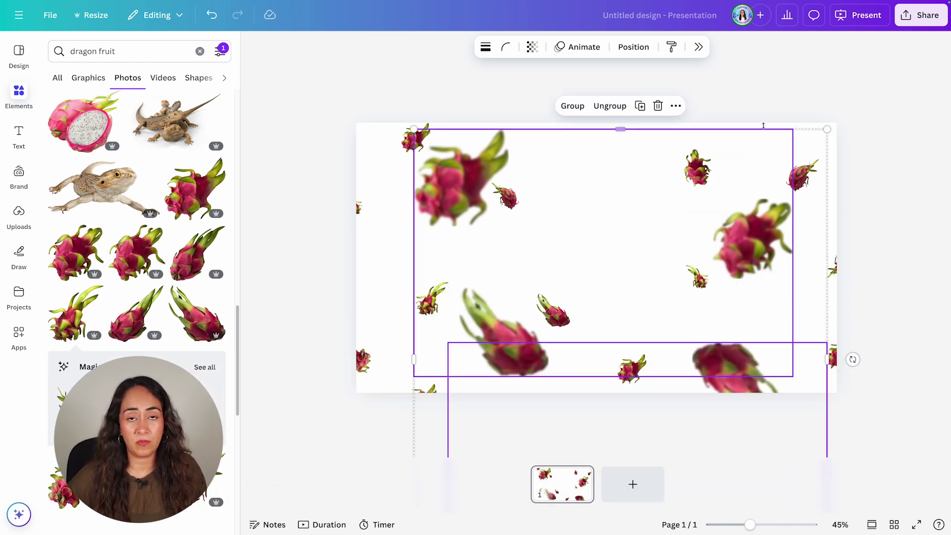
{"action": "left_click", "coordinate": [573, 106]}
{"action": "left_click_drag", "start_coordinate": [734, 376], "coordinate": [721, 145]}
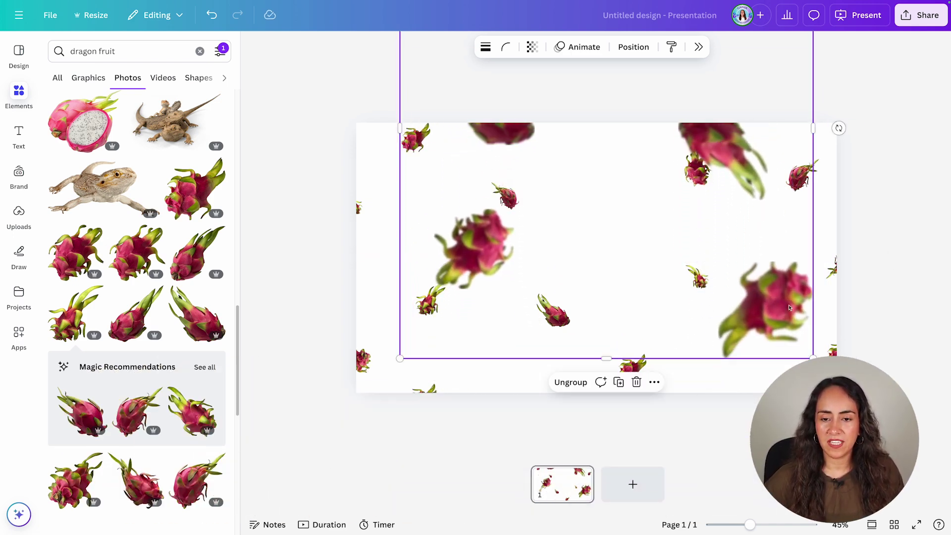
{"action": "left_click_drag", "start_coordinate": [779, 317], "coordinate": [761, 234]}
- Add another enlarged dragon fruit cut-out, blur it and place it partly off the slide's left edge
{"action": "left_click", "coordinate": [197, 313]}
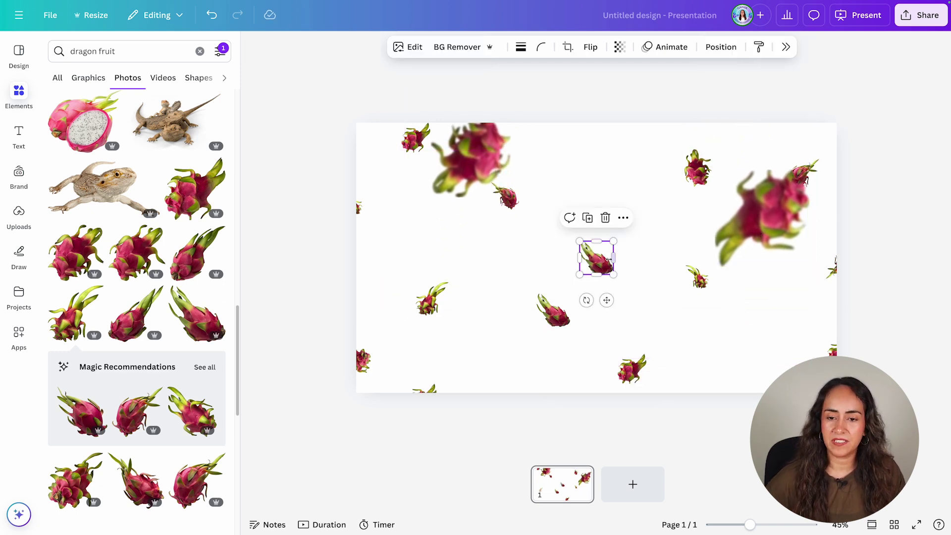
{"action": "left_click_drag", "start_coordinate": [579, 276], "coordinate": [514, 342]}
{"action": "left_click", "coordinate": [408, 48]}
{"action": "left_click_drag", "start_coordinate": [565, 290], "coordinate": [384, 267]}
{"action": "left_click", "coordinate": [897, 333]}
{"action": "left_click", "coordinate": [899, 87]}
{"action": "left_click", "coordinate": [934, 49]}
- Add another large dragon fruit cut-out, blur it and place it partly off the slide's bottom edge near the middle
{"action": "left_click", "coordinate": [120, 251]}
{"action": "left_click_drag", "start_coordinate": [485, 149], "coordinate": [539, 200]}
{"action": "left_click", "coordinate": [408, 47]}
{"action": "left_click", "coordinate": [897, 332]}
{"action": "left_click", "coordinate": [899, 87]}
{"action": "left_click", "coordinate": [935, 49]}
{"action": "left_click_drag", "start_coordinate": [623, 282], "coordinate": [613, 383]}
- Add a blurred dragon fruit cut-out at the slide's bottom-right corner, flipped and rotated diagonally
{"action": "left_click_drag", "start_coordinate": [123, 446], "coordinate": [792, 397]}
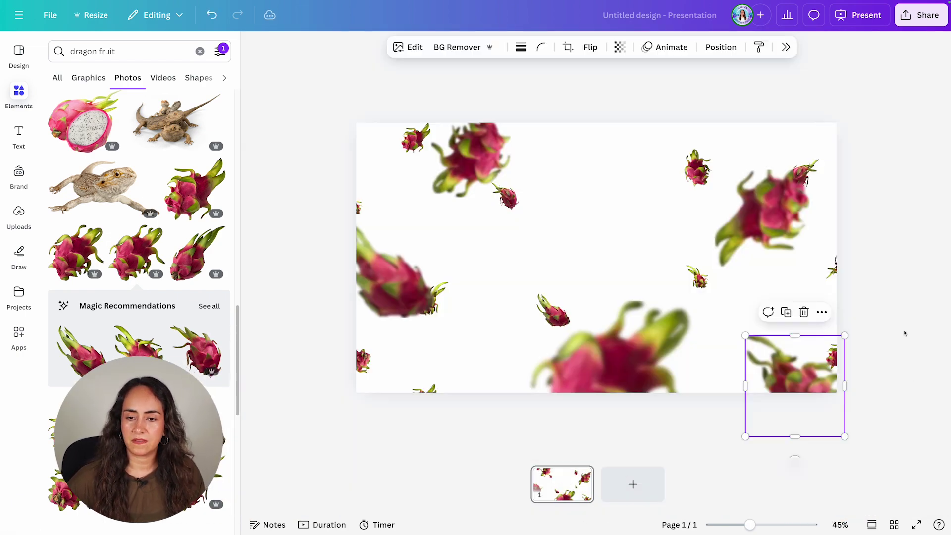
{"action": "left_click", "coordinate": [590, 47]}
{"action": "left_click", "coordinate": [586, 76]}
{"action": "left_click_drag", "start_coordinate": [794, 462], "coordinate": [735, 465]}
- Group the existing blurred fruit group with the three blurred fruits added at the left, bottom and bottom-right
{"action": "left_click", "coordinate": [396, 287]}
{"action": "left_click", "coordinate": [633, 361], "text": "shift"}
{"action": "left_click", "coordinate": [769, 372], "text": "shift"}
{"action": "left_click", "coordinate": [777, 201], "text": "shift"}
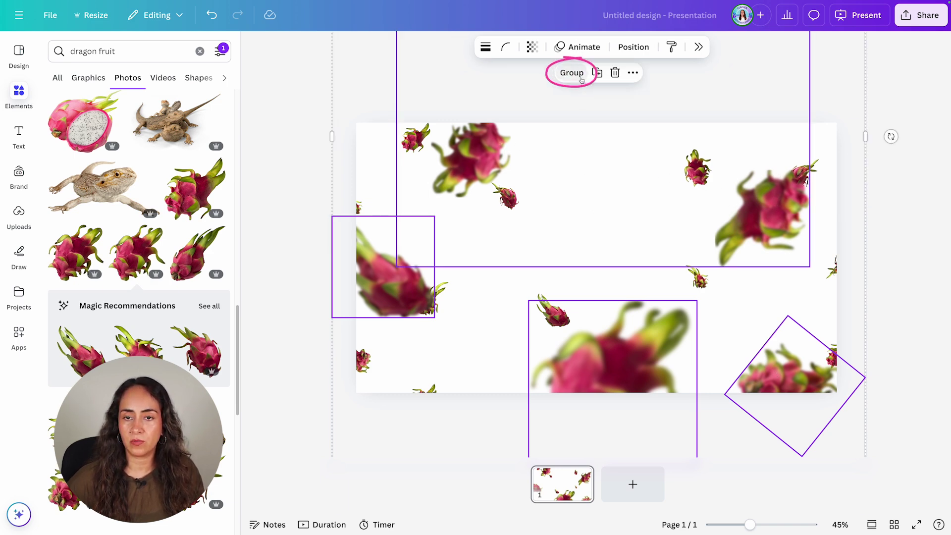
{"action": "left_click", "coordinate": [572, 73]}
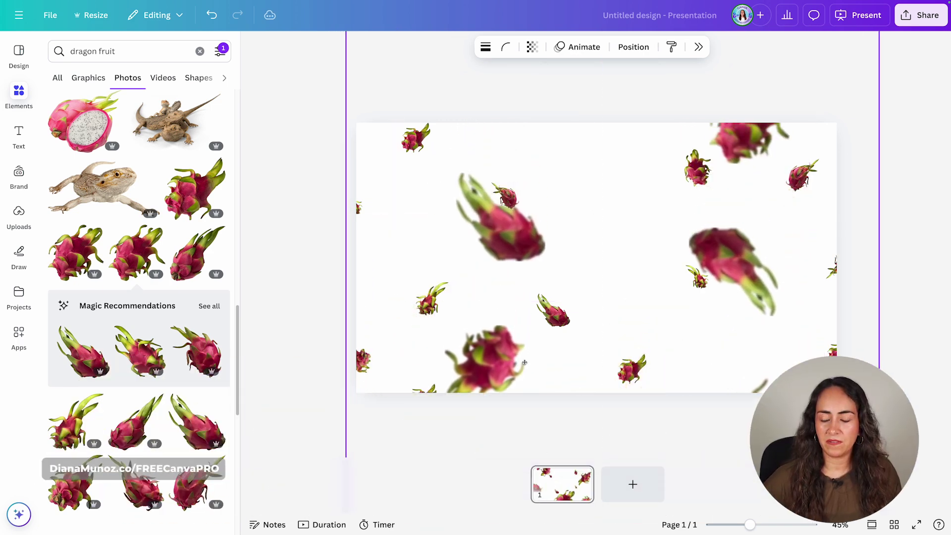
- Move the combined blurred group down so its upper fruits cover the slide, and shift the small-fruit group down slightly
{"action": "left_click_drag", "start_coordinate": [486, 186], "coordinate": [485, 214]}
{"action": "left_click", "coordinate": [816, 98]}
{"action": "left_click_drag", "start_coordinate": [831, 125], "coordinate": [831, 134]}
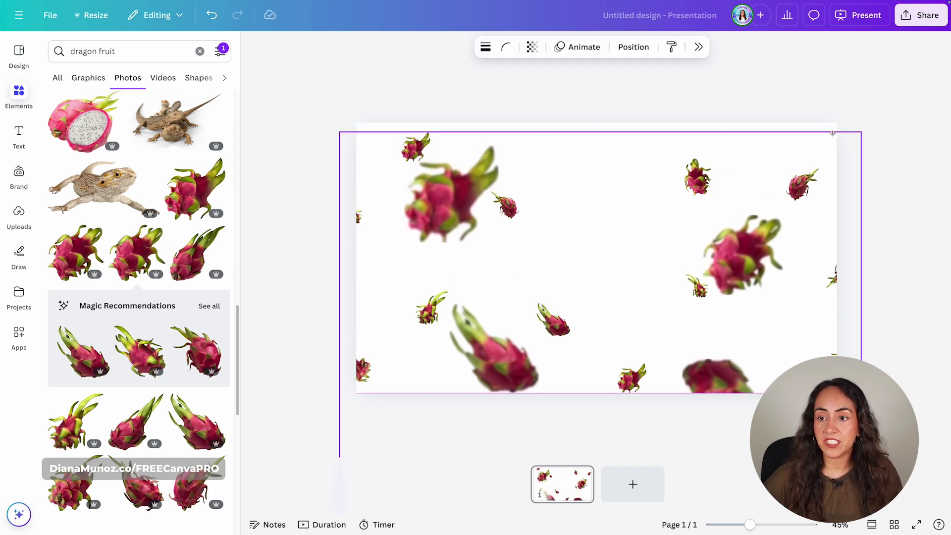
- Set the slide background to the light green photo color #bec166 and shift the blurred fruit group up slightly
{"action": "left_click", "coordinate": [831, 129]}
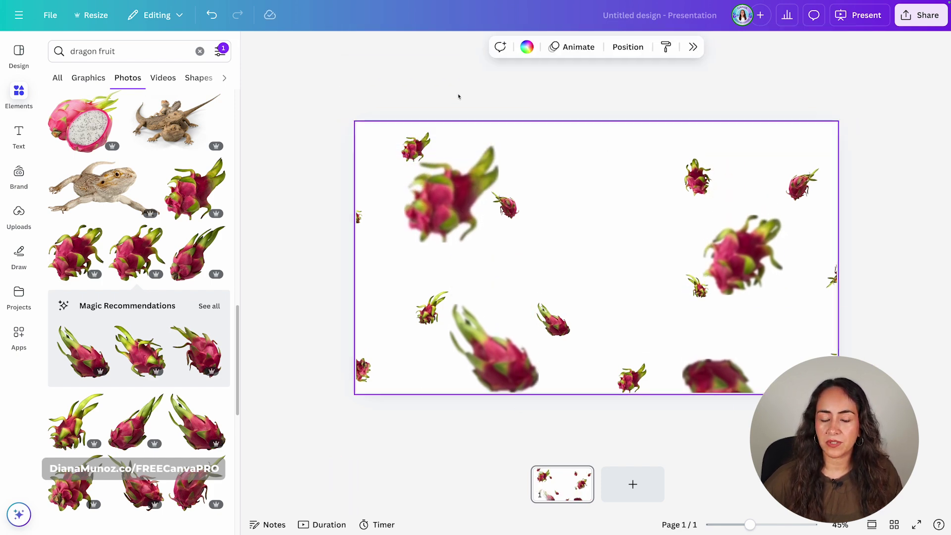
{"action": "left_click", "coordinate": [527, 46]}
{"action": "scroll", "coordinate": [866, 207], "scroll_direction": "down", "scroll_amount": 5}
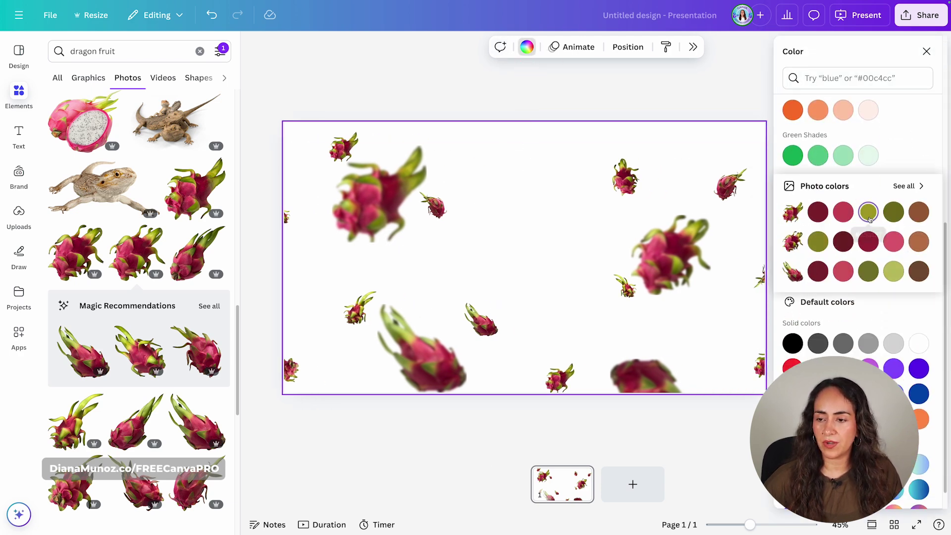
{"action": "left_click", "coordinate": [868, 214]}
{"action": "left_click", "coordinate": [894, 272]}
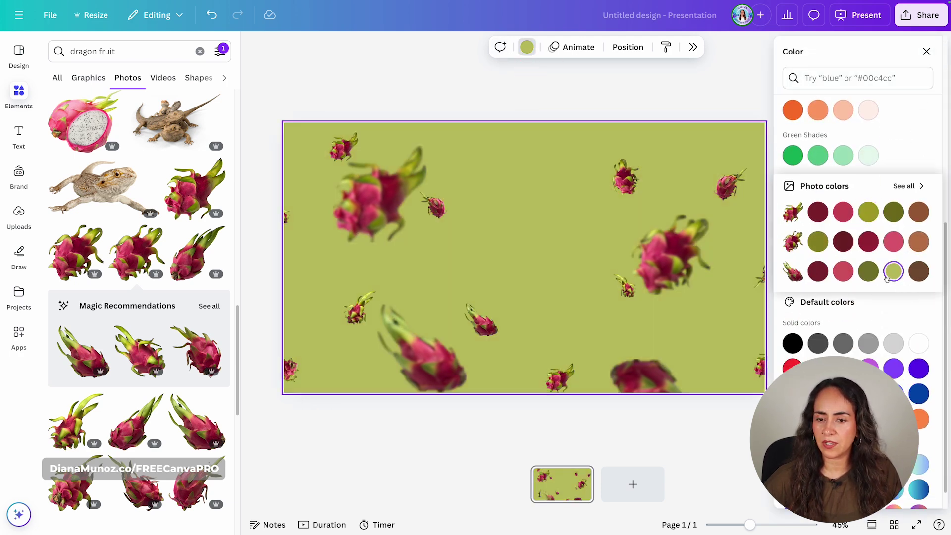
{"action": "left_click", "coordinate": [818, 242]}
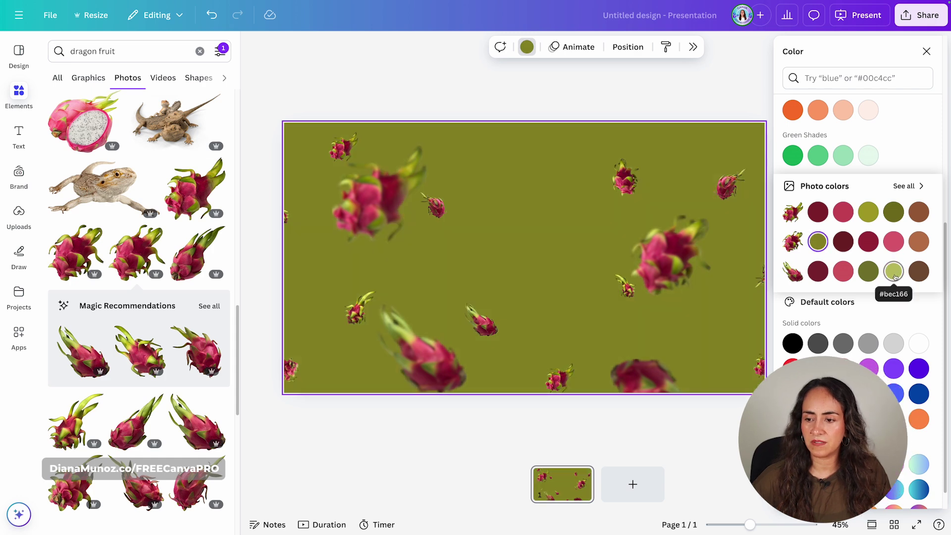
{"action": "left_click", "coordinate": [895, 272]}
{"action": "left_click", "coordinate": [926, 51]}
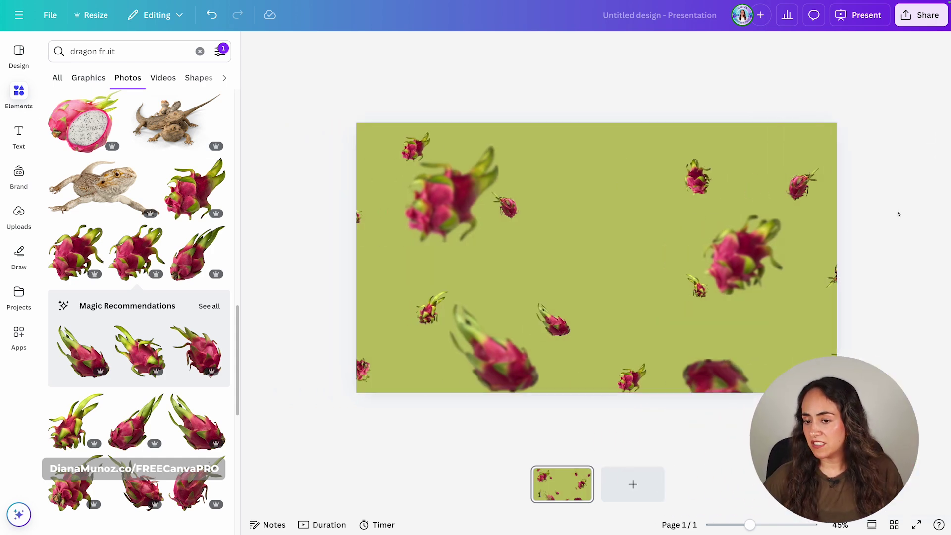
{"action": "left_click", "coordinate": [760, 257]}
{"action": "left_click", "coordinate": [818, 112]}
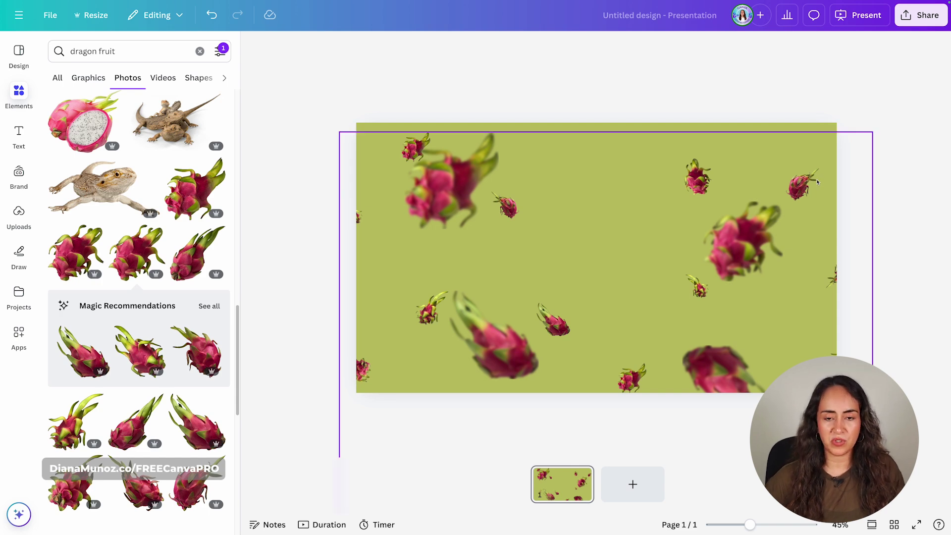
- Add a text box at the slide's centre and set its font to Agrandir Grand Black
{"action": "key", "text": "t"}
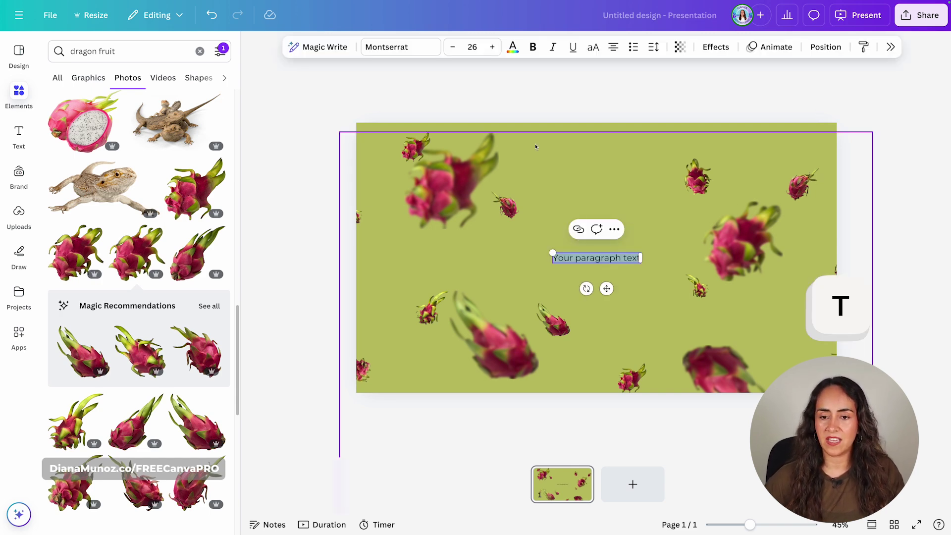
{"action": "left_click", "coordinate": [411, 47]}
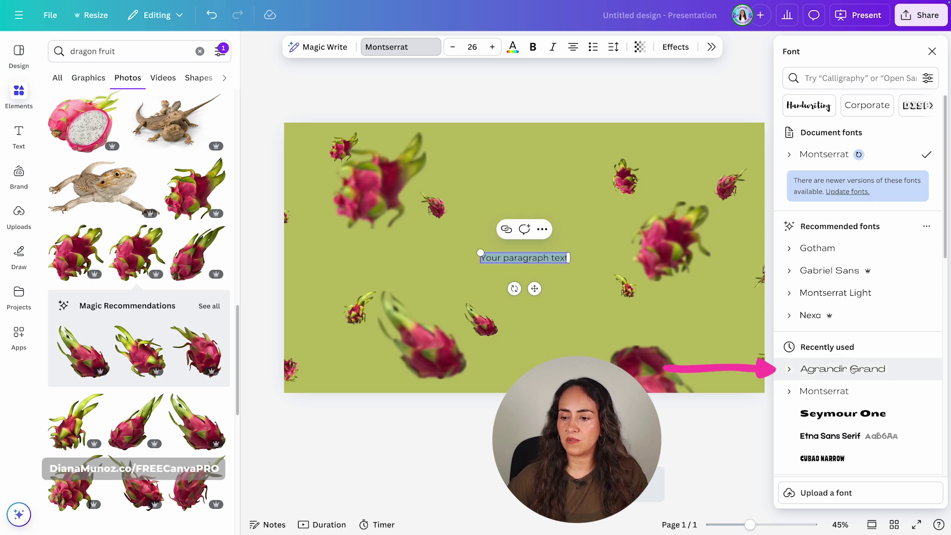
{"action": "left_click", "coordinate": [789, 369]}
{"action": "scroll", "coordinate": [846, 416], "scroll_direction": "down", "scroll_amount": 1}
{"action": "scroll", "coordinate": [845, 412], "scroll_direction": "down", "scroll_amount": 1}
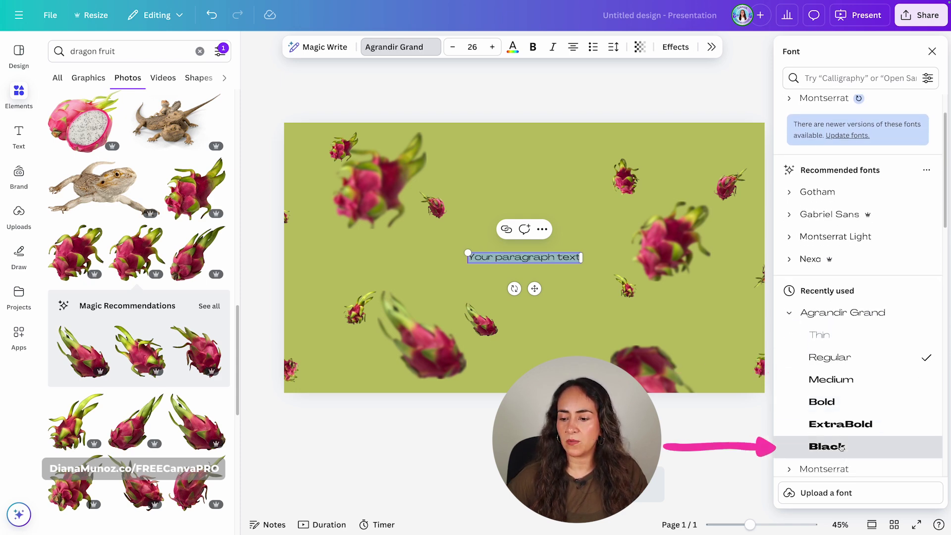
{"action": "left_click", "coordinate": [834, 447]}
{"action": "left_click", "coordinate": [789, 313]}
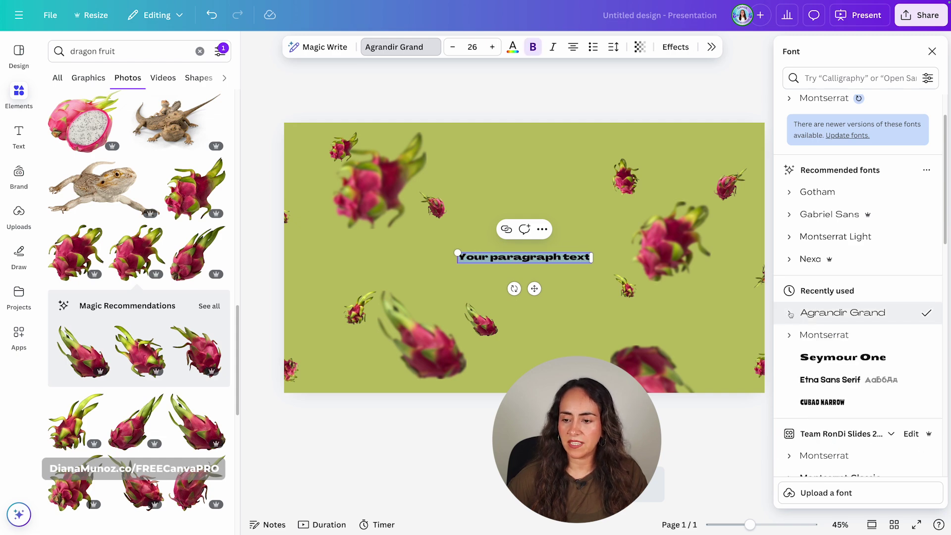
{"action": "left_click", "coordinate": [933, 52]}
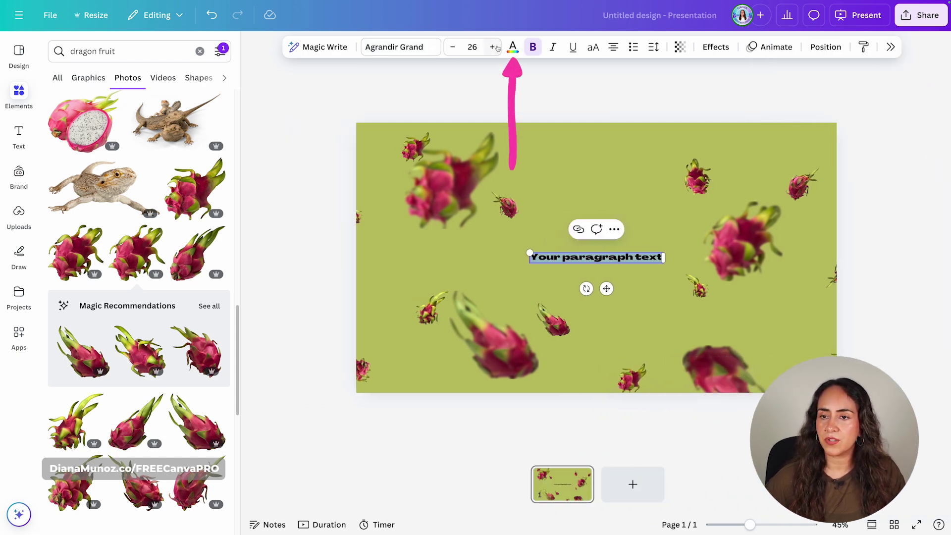
- Color the new text white and enlarge it to a font size of about 56.7
{"action": "left_click", "coordinate": [512, 46]}
{"action": "left_click", "coordinate": [926, 51]}
{"action": "left_click_drag", "start_coordinate": [664, 253], "coordinate": [745, 254]}
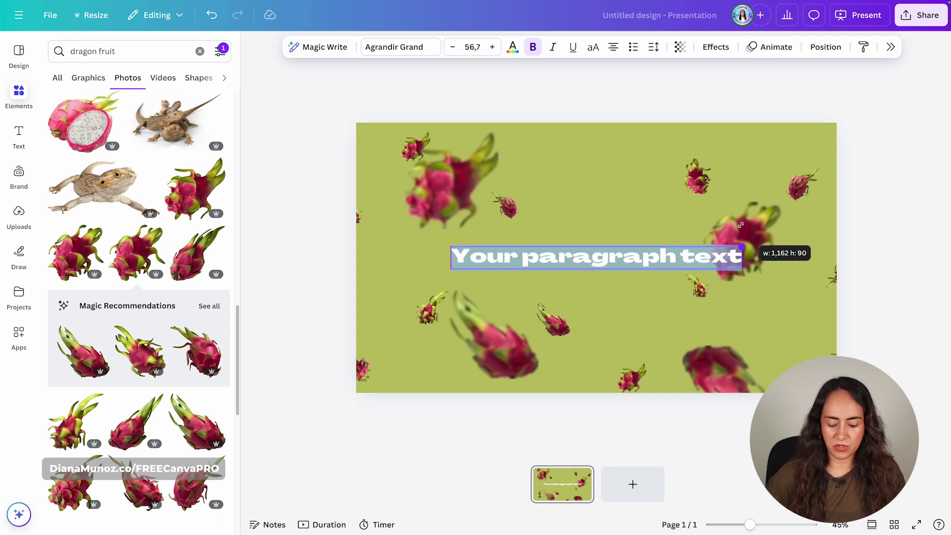
- Replace the placeholder with the title "Dragon Fruit", make it uppercase and enlarge it to a font size of about 84.5
{"action": "key", "text": "BackSpace"}
{"action": "type", "text": "Dragon Fruit"}
{"action": "key", "text": "super+a"}
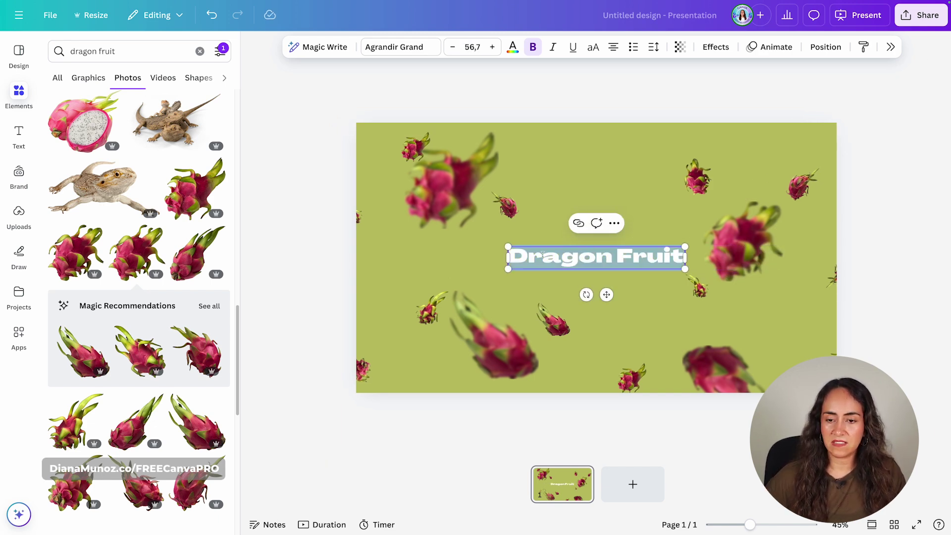
{"action": "left_click", "coordinate": [593, 48]}
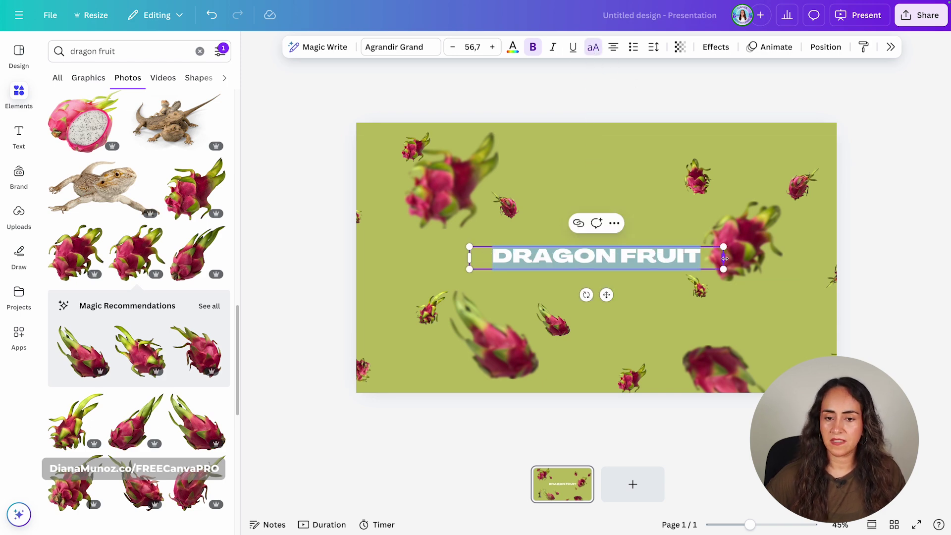
{"action": "left_click_drag", "start_coordinate": [724, 247], "coordinate": [786, 240]}
{"action": "left_click", "coordinate": [902, 278]}
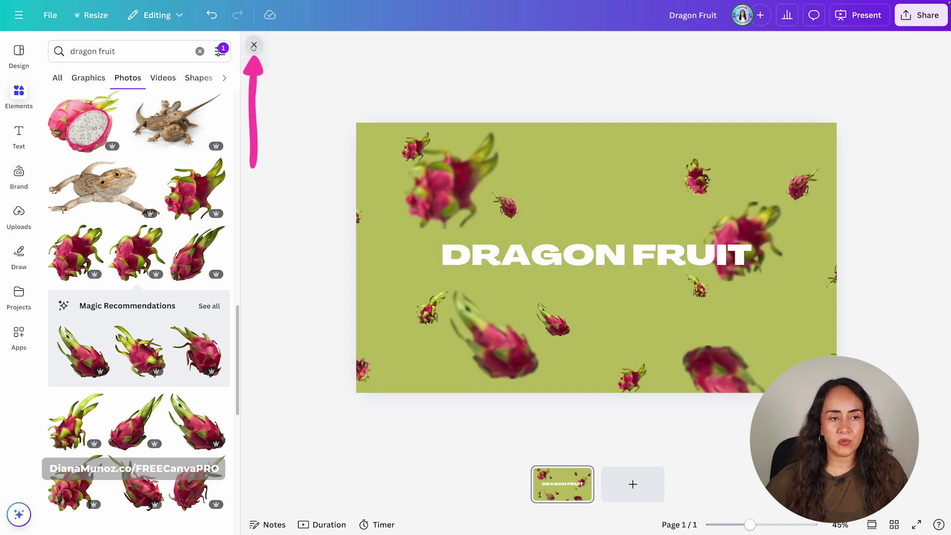
- Close the elements library and duplicate page 1
{"action": "left_click", "coordinate": [253, 45]}
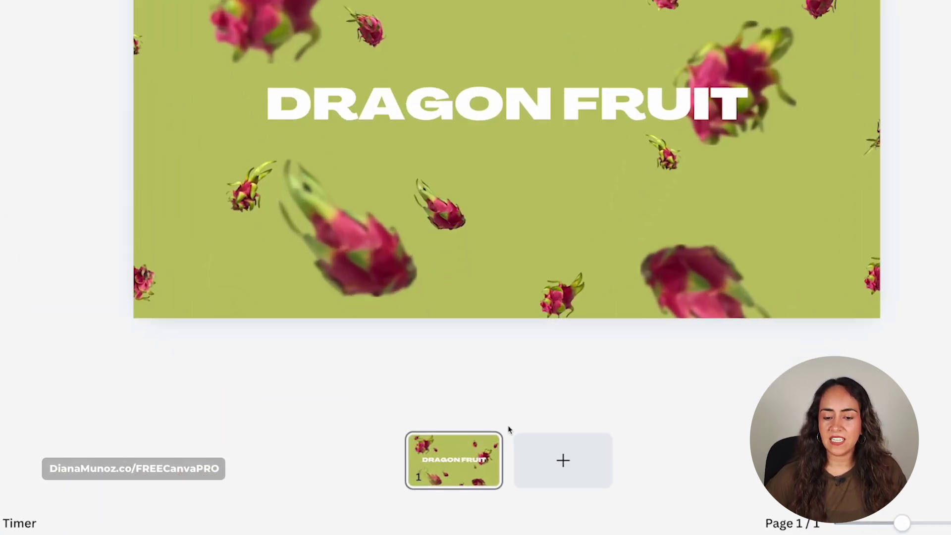
{"action": "mouse_move", "coordinate": [484, 479]}
{"action": "left_click", "coordinate": [484, 436]}
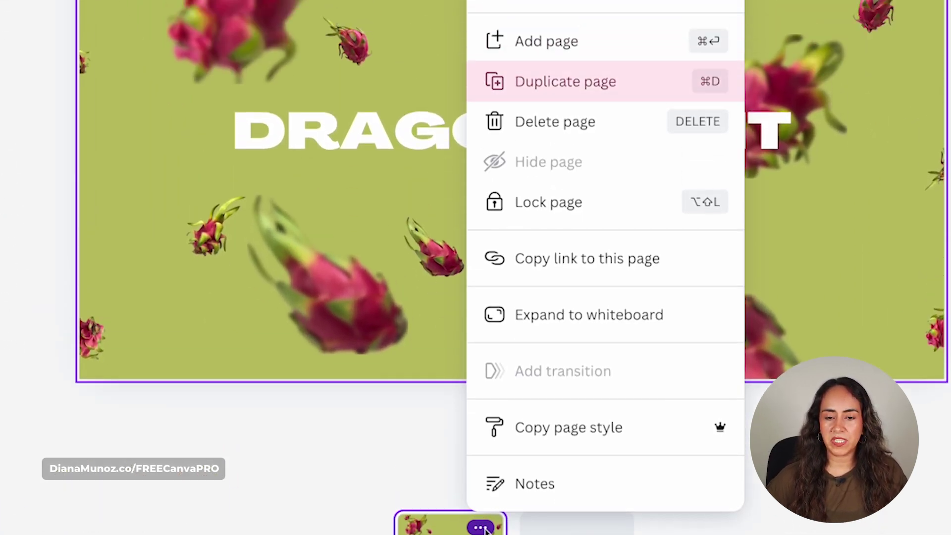
{"action": "left_click", "coordinate": [555, 159]}
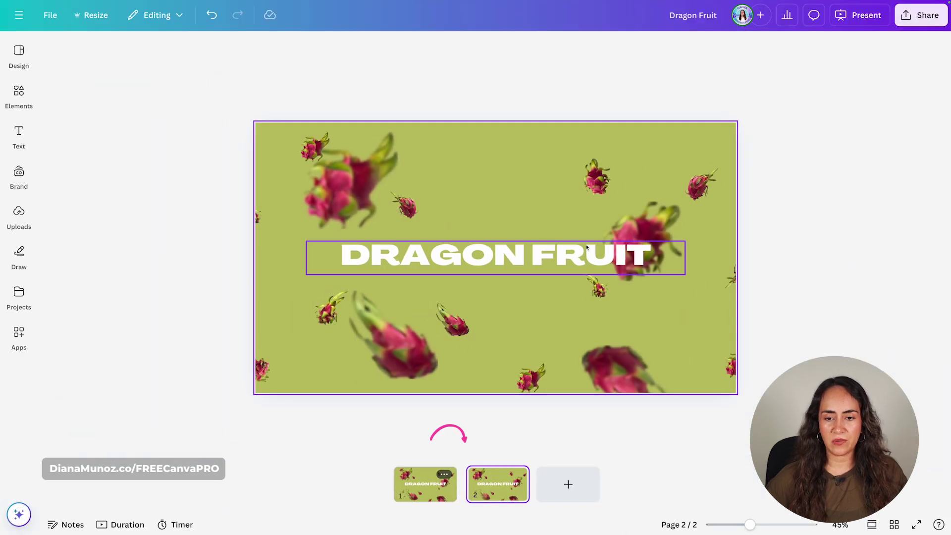
- On page 2, shrink the DRAGON FRUIT title and move it up above the slide's centre, keeping it horizontally centred
{"action": "left_click", "coordinate": [632, 221]}
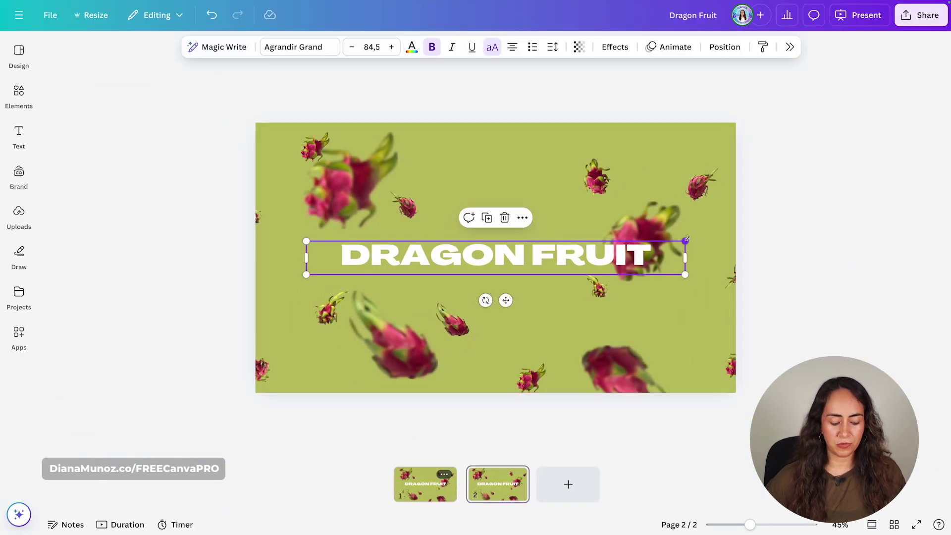
{"action": "left_click_drag", "start_coordinate": [686, 240], "coordinate": [619, 251]}
{"action": "left_click_drag", "start_coordinate": [506, 294], "coordinate": [510, 235]}
{"action": "left_click", "coordinate": [212, 148]}
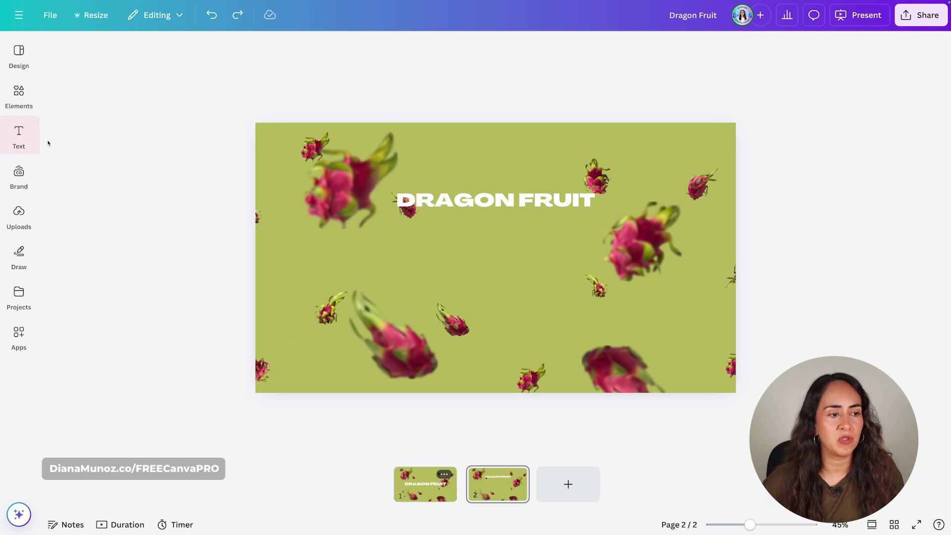
- Add a body text box on page 2 reading "is a tropical fruit that's low in calories and high in fiber and antioxidants", with blank space above it
{"action": "left_click", "coordinate": [27, 136]}
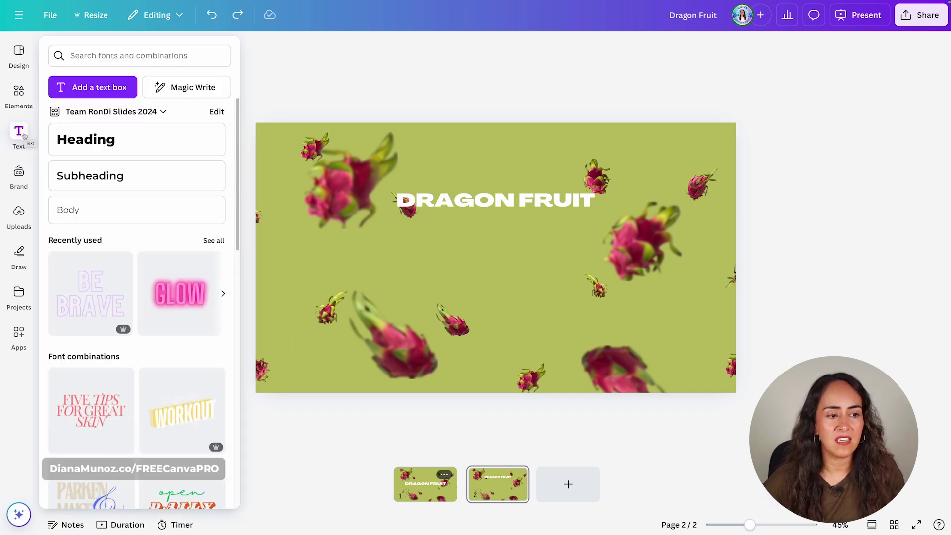
{"action": "left_click", "coordinate": [93, 210]}
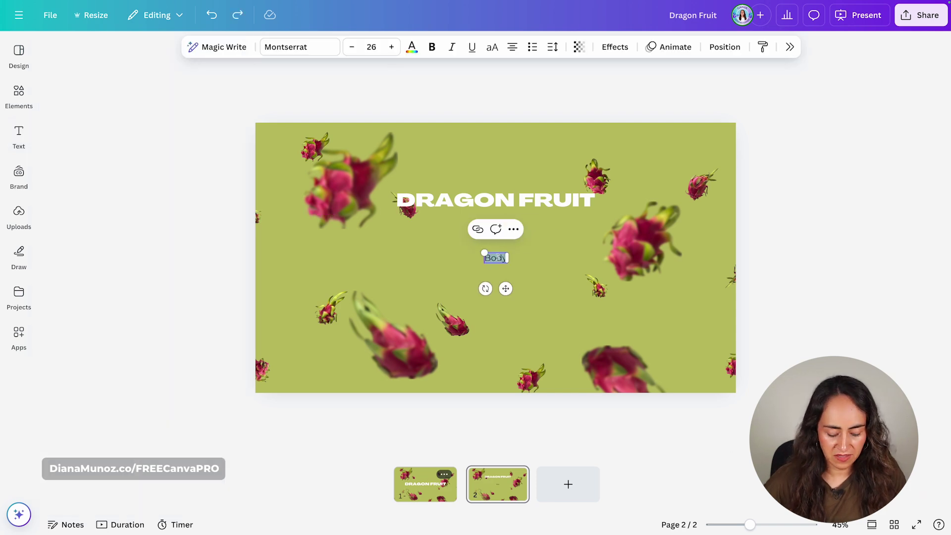
{"action": "type", "text": "is a tropical fruit that's low in calories and high in fiber and antioxidants"}
{"action": "left_click_drag", "start_coordinate": [654, 258], "coordinate": [490, 263]}
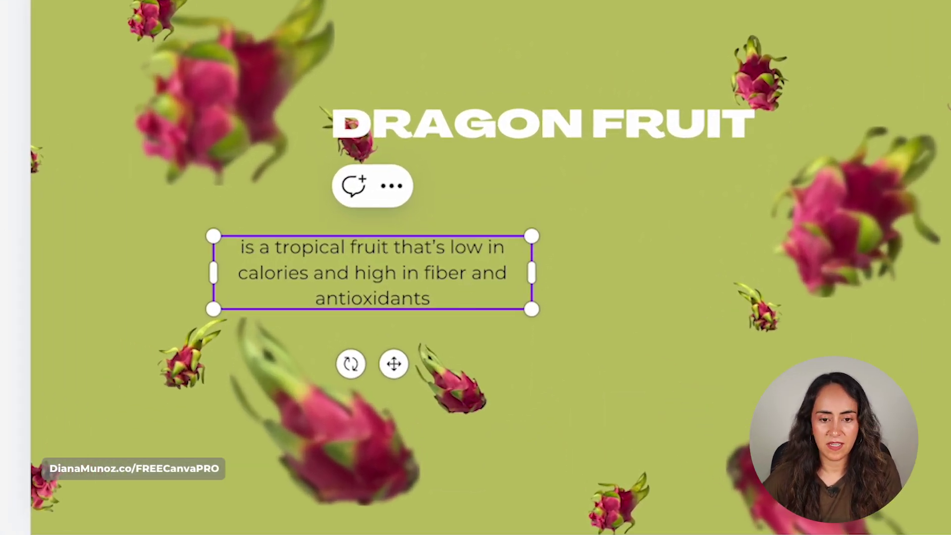
{"action": "left_click", "coordinate": [446, 297]}
{"action": "key", "text": "Return"}
{"action": "key", "text": "Return"}
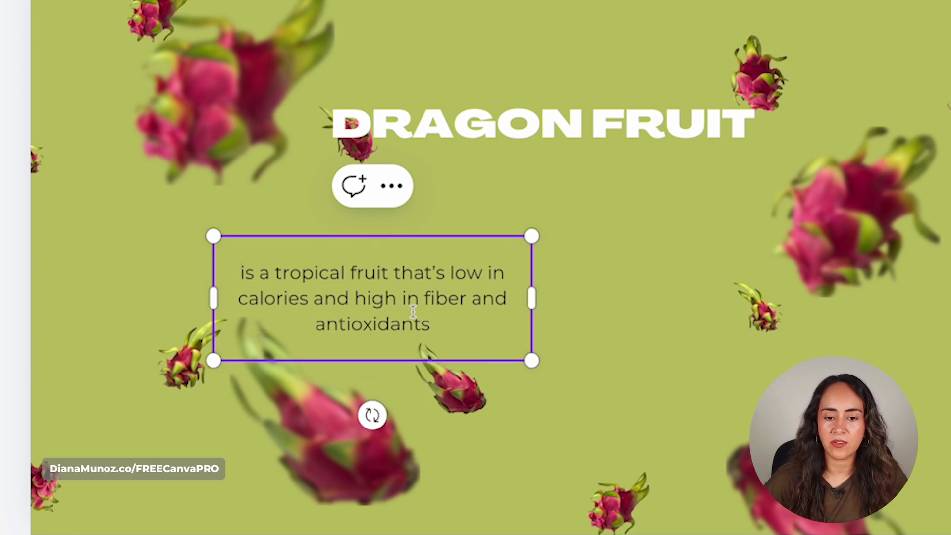
- Make the description text white and left-aligned, shrink it to a font size of about 20.9, and place it in the slide's lower-left area
{"action": "key", "text": "ctrl+a"}
{"action": "left_click", "coordinate": [412, 47]}
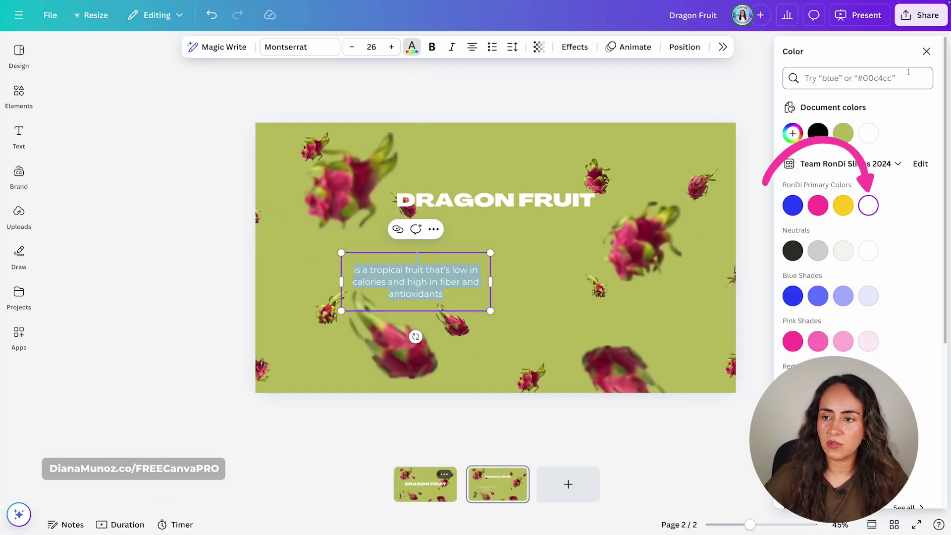
{"action": "left_click", "coordinate": [472, 49]}
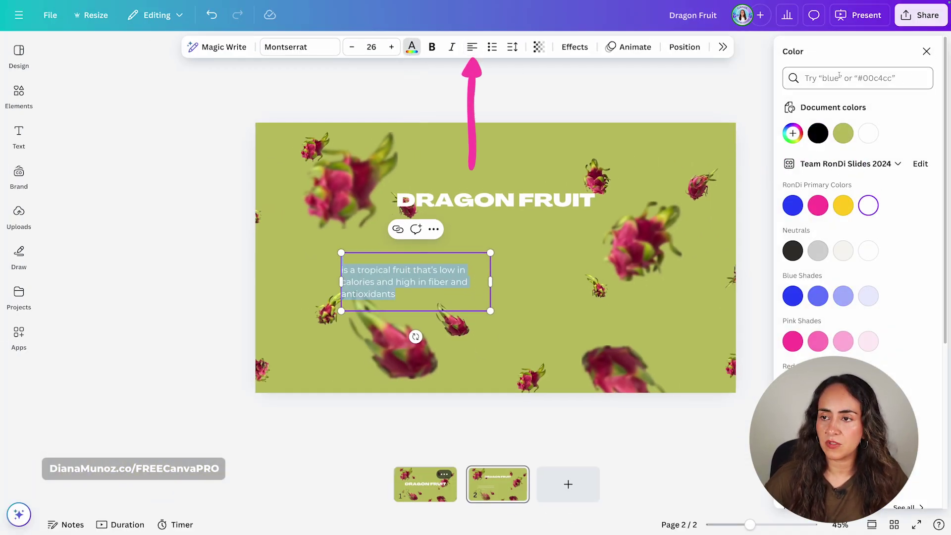
{"action": "left_click", "coordinate": [926, 51]}
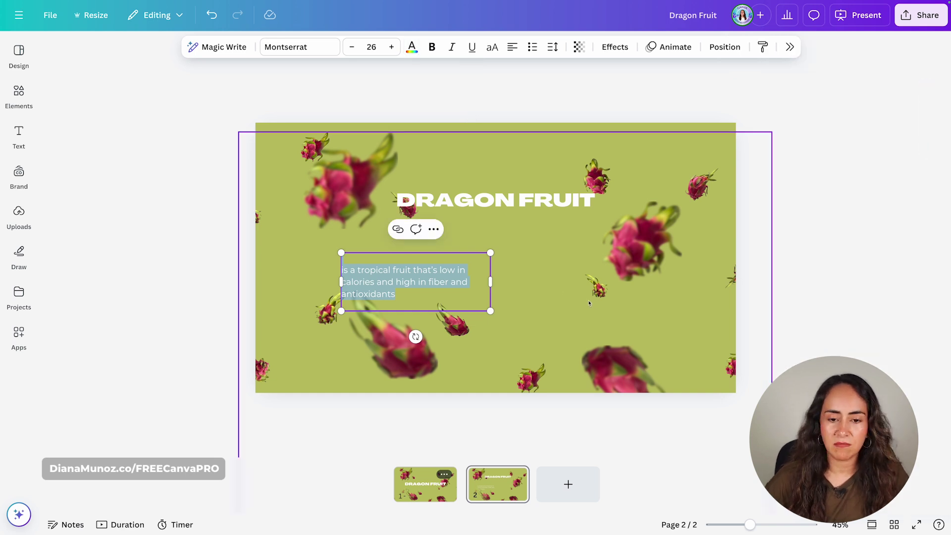
{"action": "left_click_drag", "start_coordinate": [490, 253], "coordinate": [383, 316]}
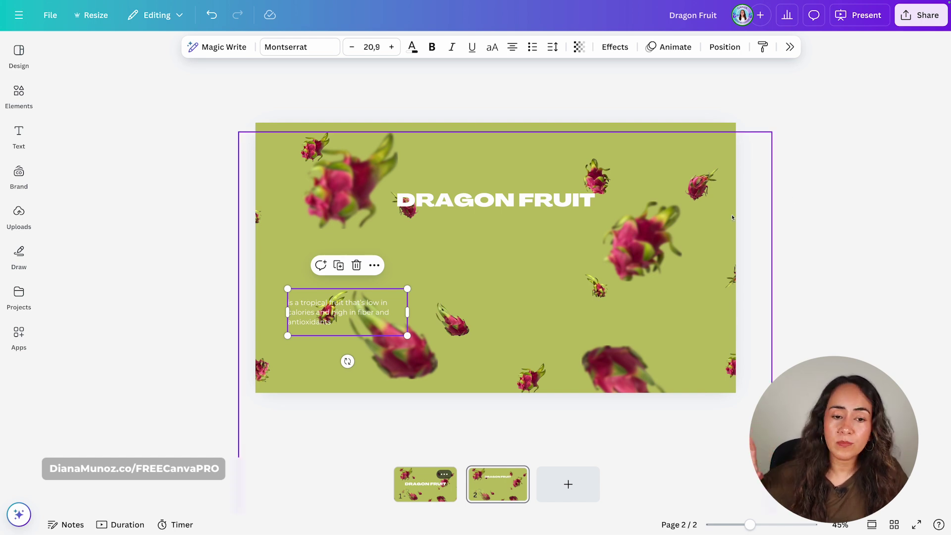
- Select the small dragon fruit group from the page 2 layers and move it slightly straight up
{"action": "left_click", "coordinate": [734, 50]}
{"action": "left_click", "coordinate": [900, 78]}
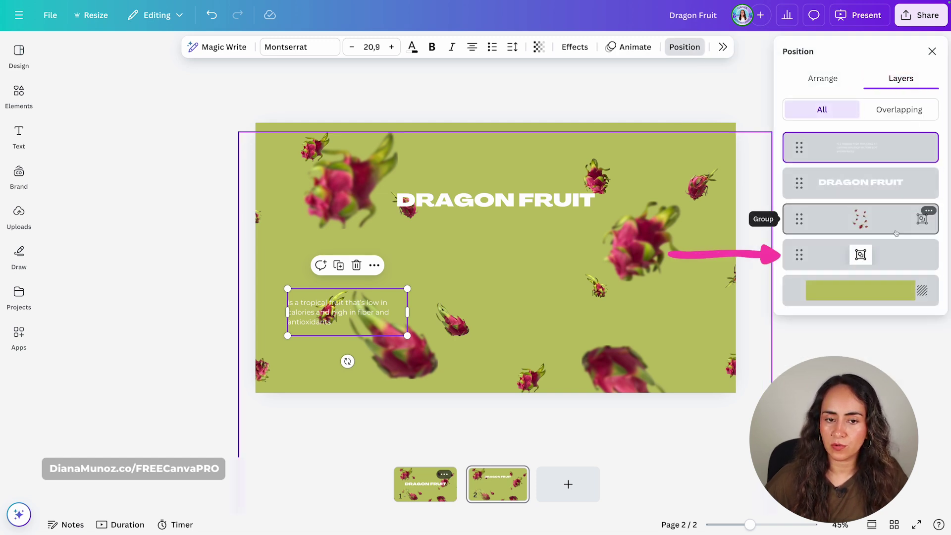
{"action": "left_click", "coordinate": [891, 260]}
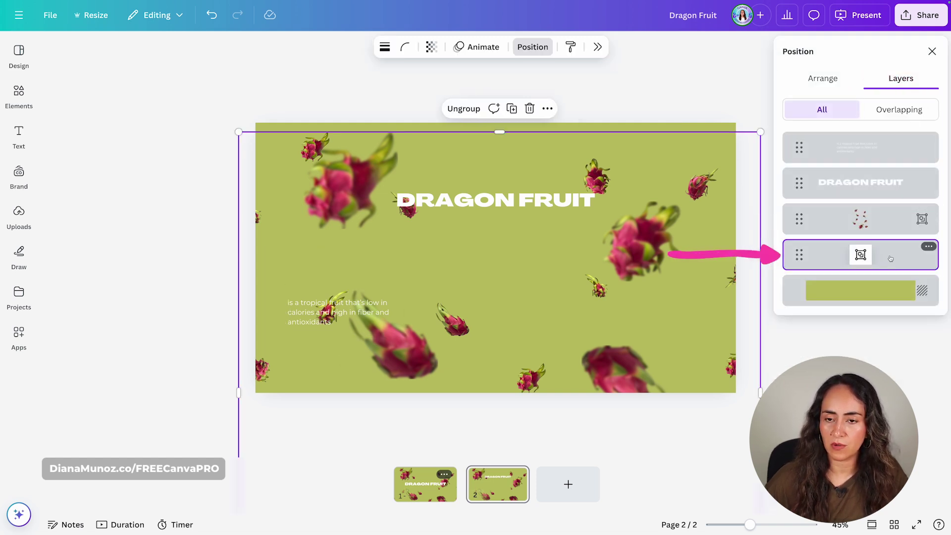
{"action": "left_click_drag", "start_coordinate": [527, 136], "coordinate": [527, 100]}
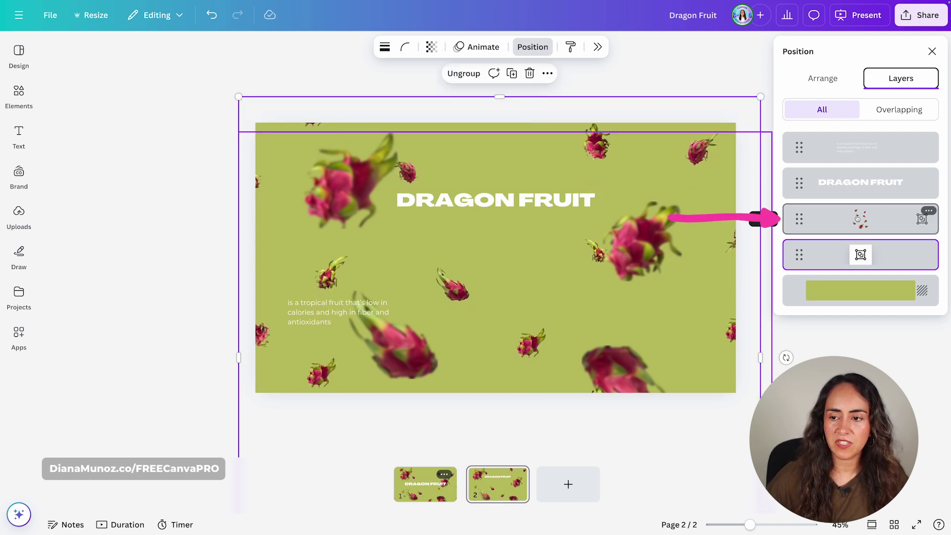
- Select the blurred dragon fruit group from the layers and move it straight up, somewhat farther than the small fruit group
{"action": "left_click", "coordinate": [871, 221]}
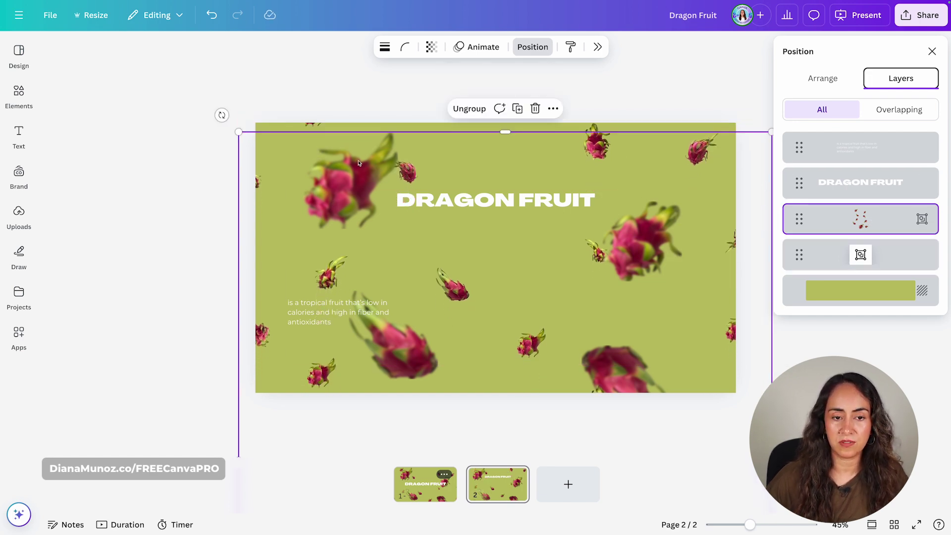
{"action": "left_click_drag", "start_coordinate": [346, 185], "coordinate": [344, 135]}
{"action": "left_click", "coordinate": [931, 51]}
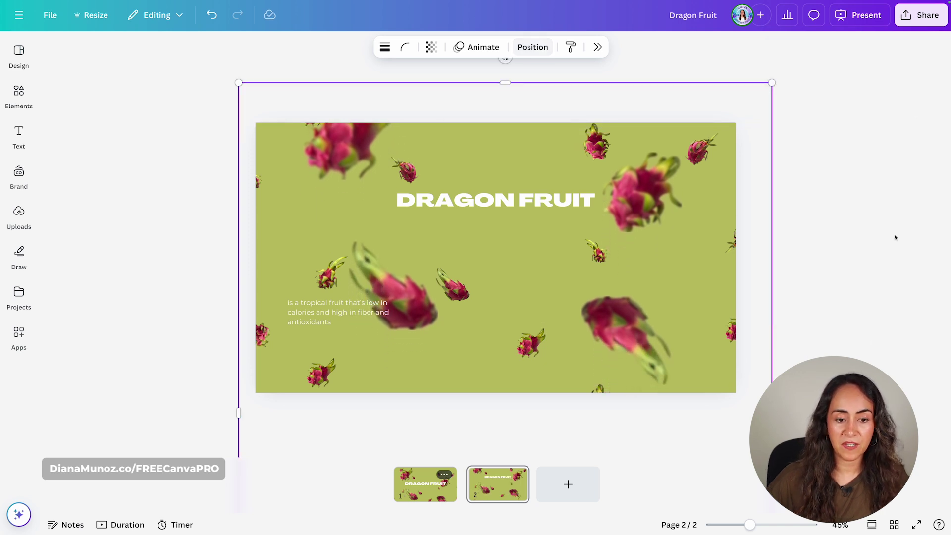
- Nudge the description text on page 2 slightly right and down
{"action": "left_click", "coordinate": [336, 322]}
{"action": "left_click_drag", "start_coordinate": [336, 323], "coordinate": [344, 327]}
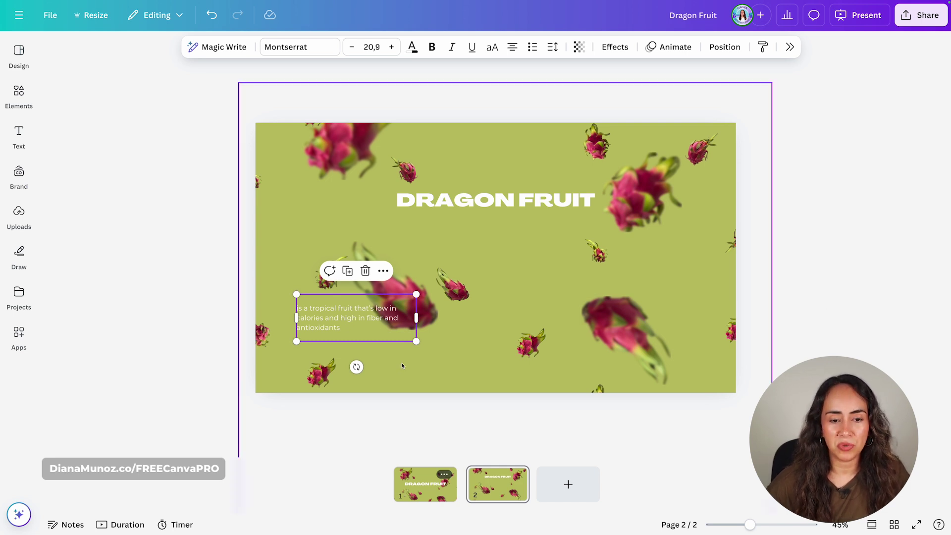
{"action": "left_click", "coordinate": [849, 236]}
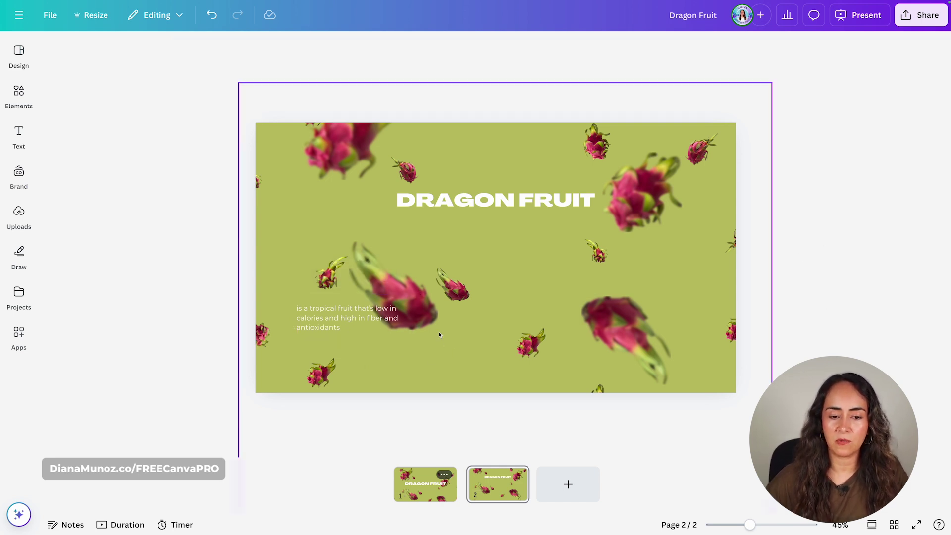
- Copy the description text to page 1 and move it straight down until its text sits off the slide below the lower edge
{"action": "left_click", "coordinate": [363, 310]}
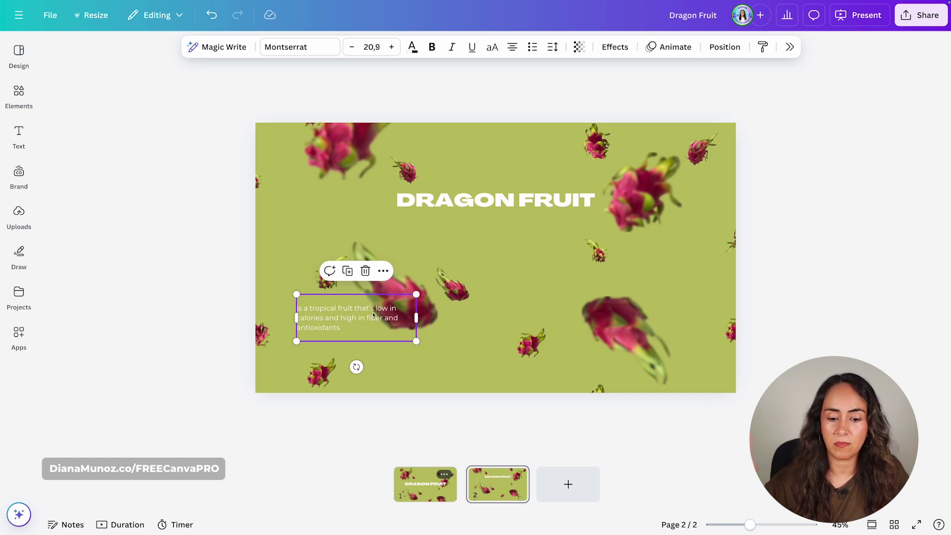
{"action": "key", "text": "ctrl+c"}
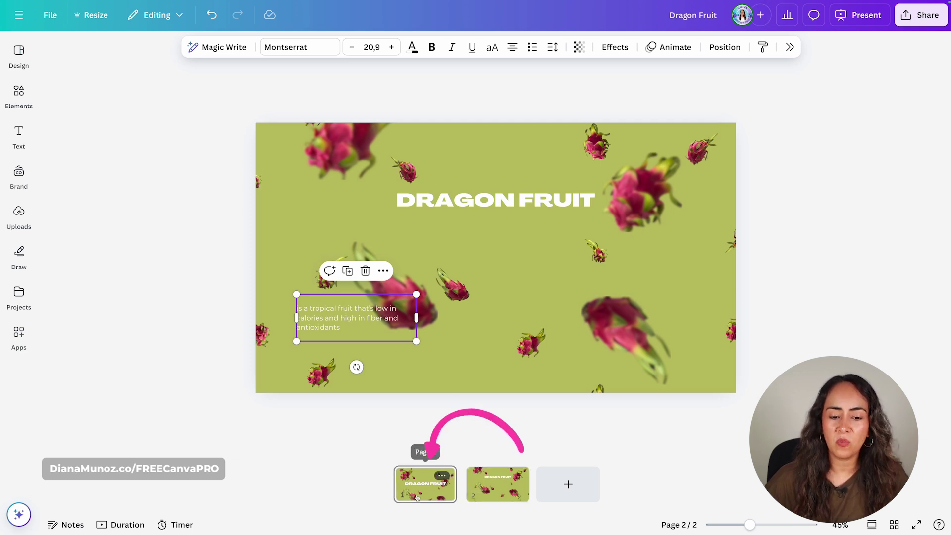
{"action": "left_click", "coordinate": [441, 498]}
{"action": "key", "text": "ctrl+v"}
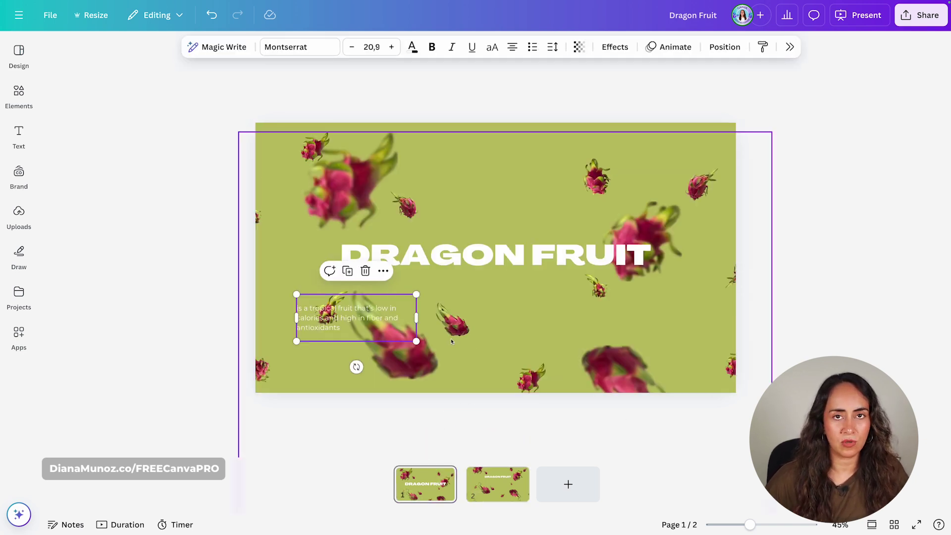
{"action": "left_click_drag", "start_coordinate": [382, 311], "coordinate": [380, 321]}
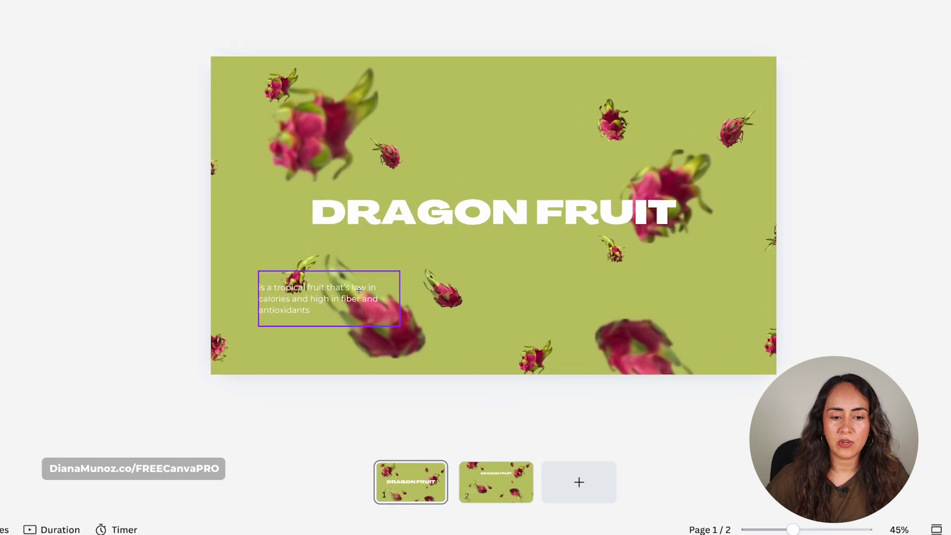
{"action": "left_click_drag", "start_coordinate": [359, 291], "coordinate": [360, 373]}
{"action": "left_click_drag", "start_coordinate": [281, 309], "coordinate": [282, 323]}
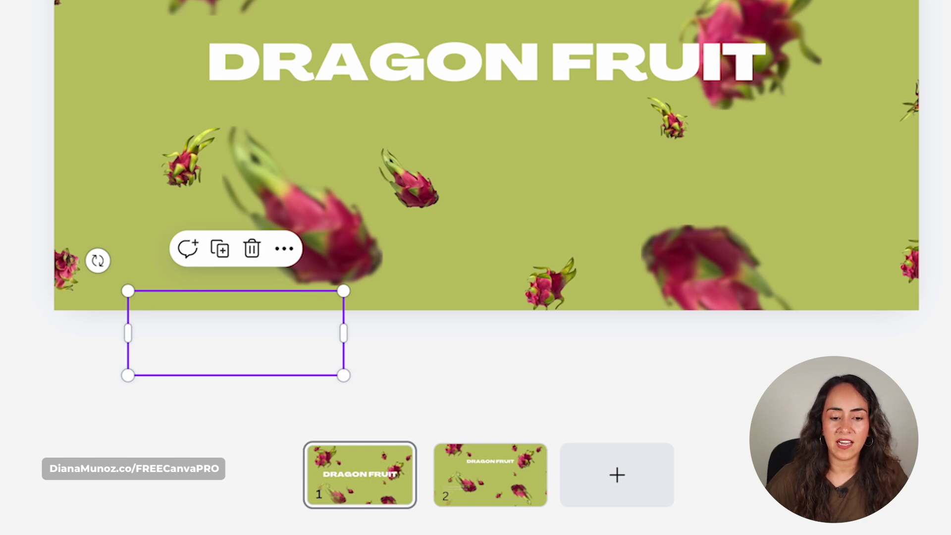
{"action": "left_click", "coordinate": [796, 331]}
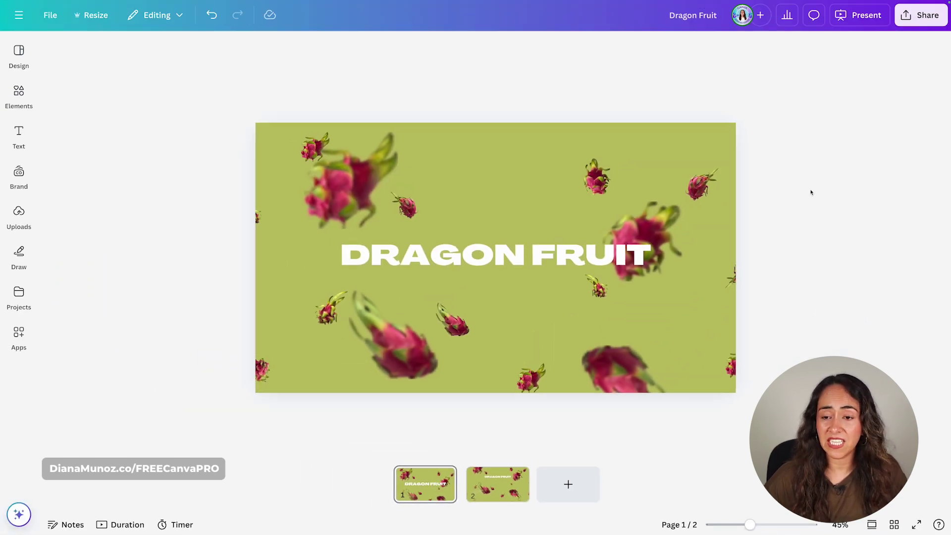
{"action": "left_click_drag", "start_coordinate": [812, 155], "coordinate": [297, 431]}
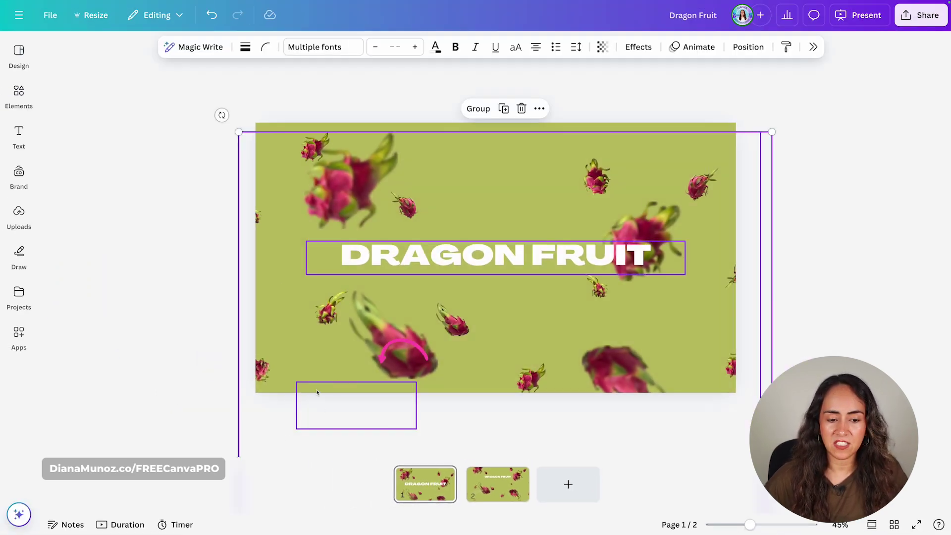
{"action": "left_click", "coordinate": [824, 301]}
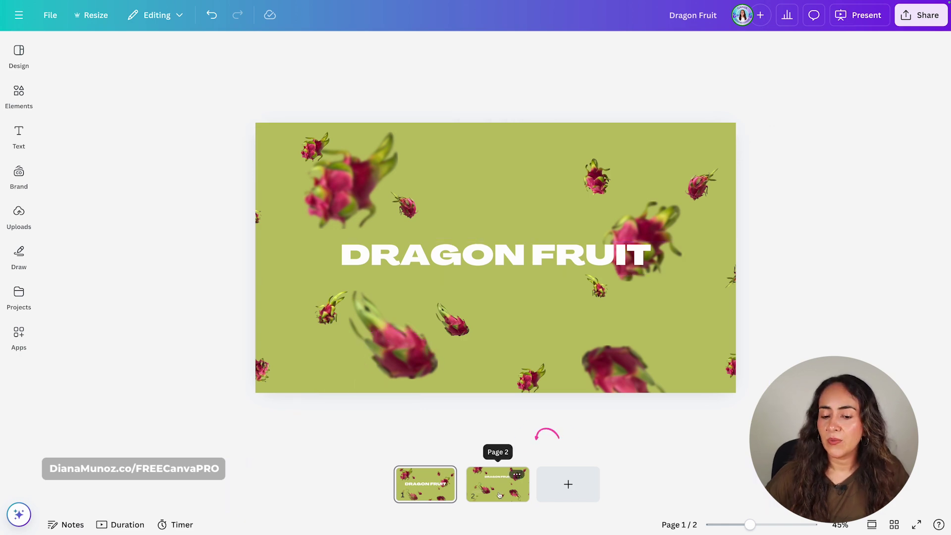
- Duplicate page 2 as the third page
{"action": "left_click", "coordinate": [499, 495]}
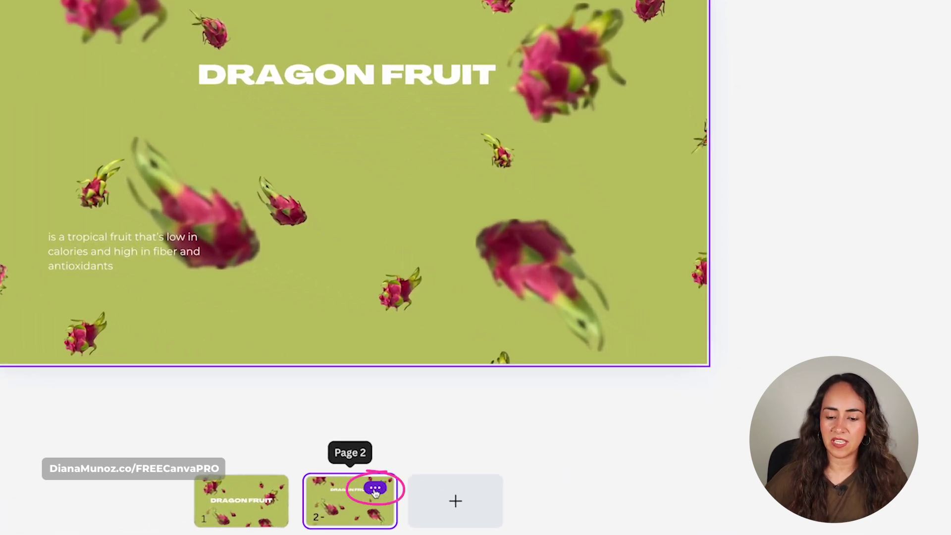
{"action": "left_click", "coordinate": [514, 475]}
{"action": "left_click", "coordinate": [490, 130]}
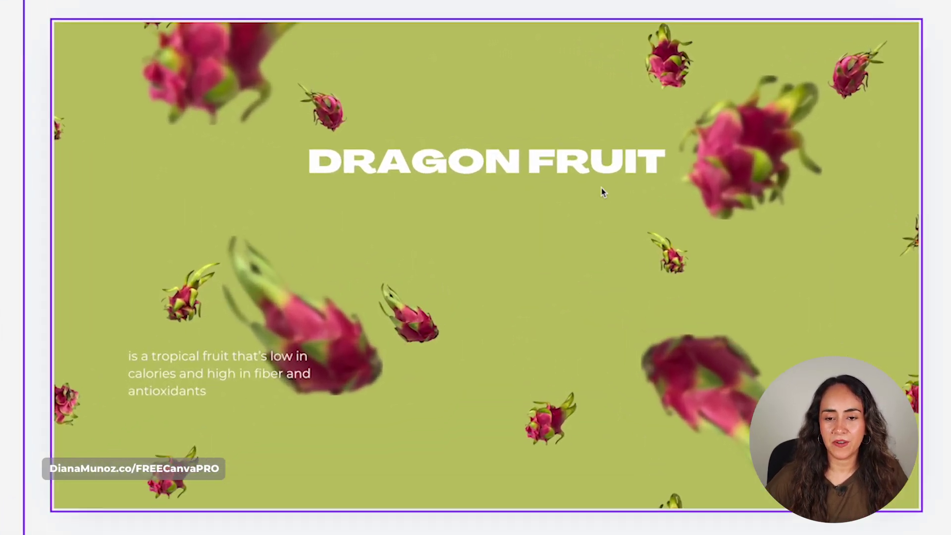
- On page 3, shrink the DRAGON FRUIT title and move it up near the slide's upper edge, keeping it horizontally centred
{"action": "left_click", "coordinate": [600, 163]}
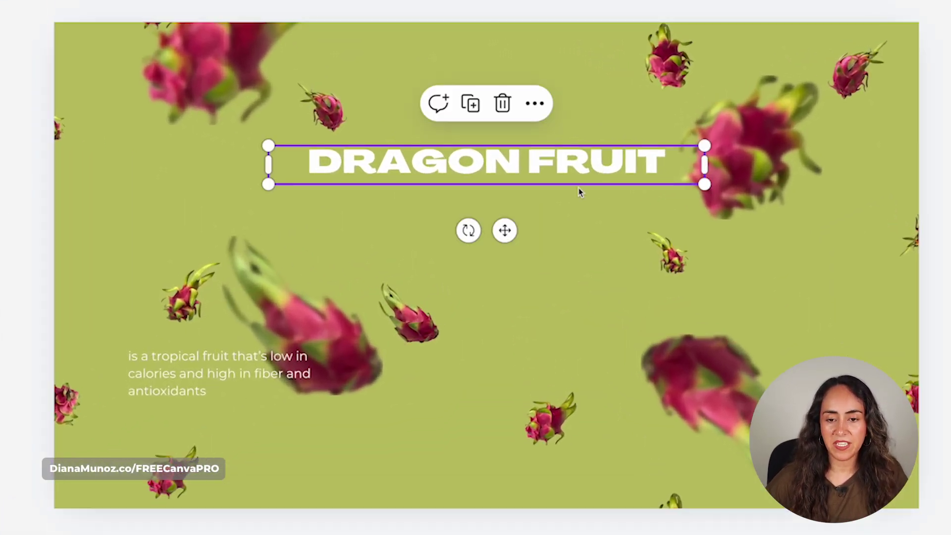
{"action": "left_click_drag", "start_coordinate": [708, 145], "coordinate": [659, 150]}
{"action": "left_click_drag", "start_coordinate": [504, 226], "coordinate": [507, 154]}
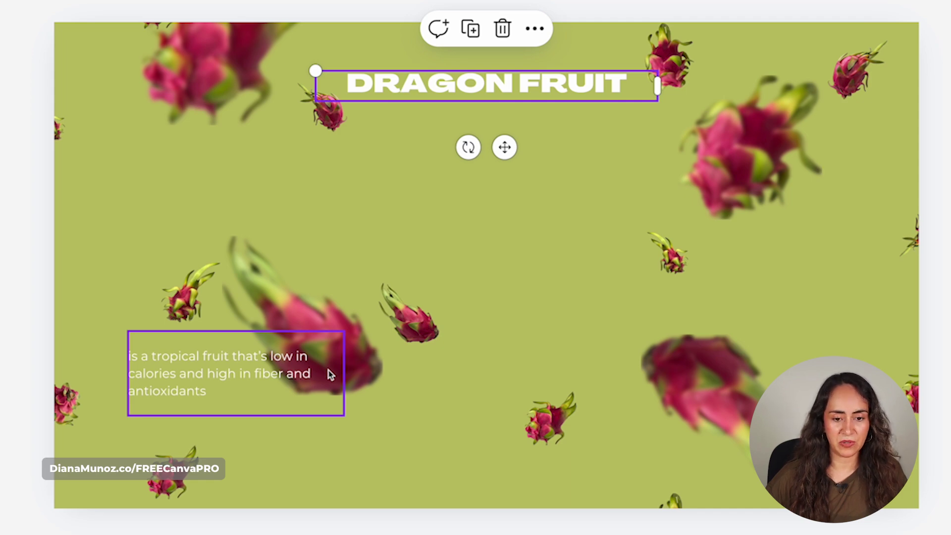
- Move the description text on page 3 horizontally past the slide's left edge until its text is off the slide
{"action": "left_click_drag", "start_coordinate": [329, 370], "coordinate": [186, 379]}
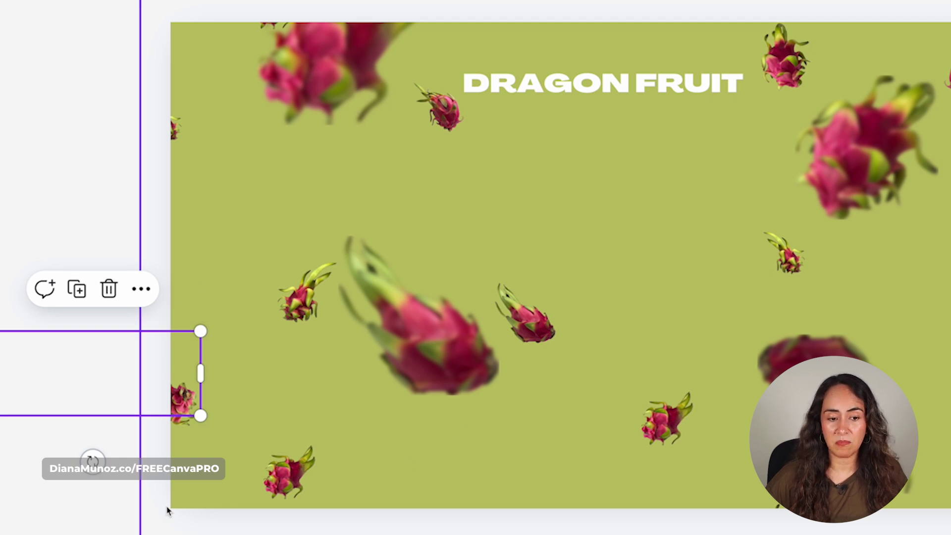
{"action": "left_click", "coordinate": [102, 381]}
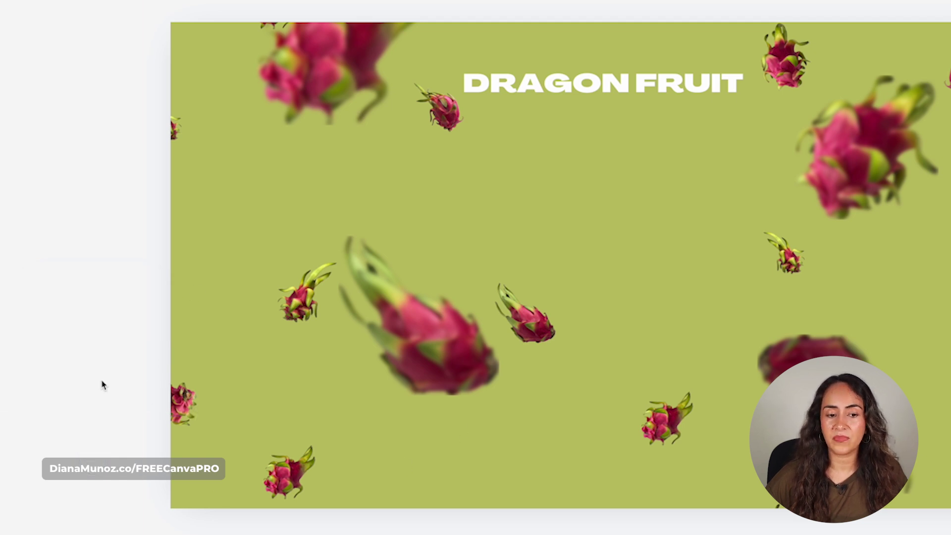
{"action": "left_click", "coordinate": [185, 358]}
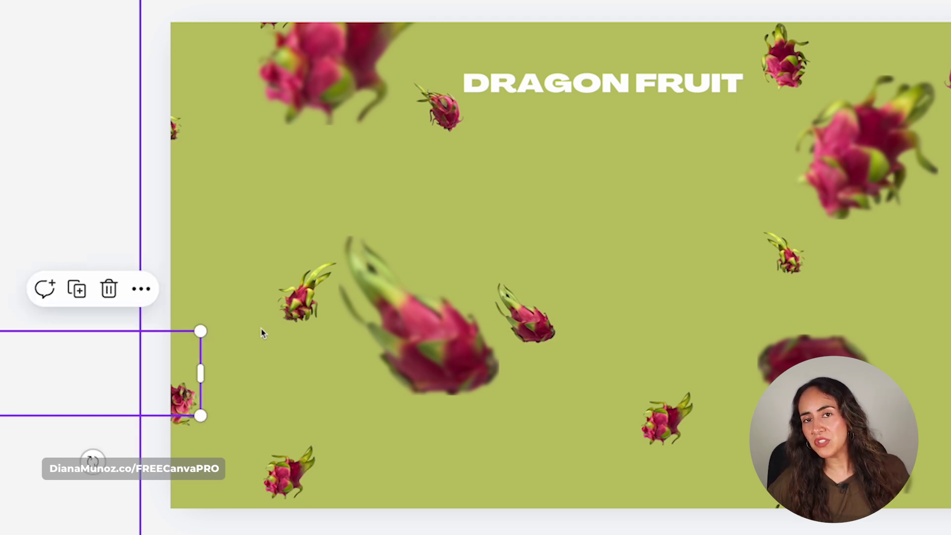
- Duplicate the off-slide description text, move the copy just right of the slide's centre, and shrink it
{"action": "left_click", "coordinate": [77, 289]}
{"action": "left_click_drag", "start_coordinate": [200, 384], "coordinate": [892, 282]}
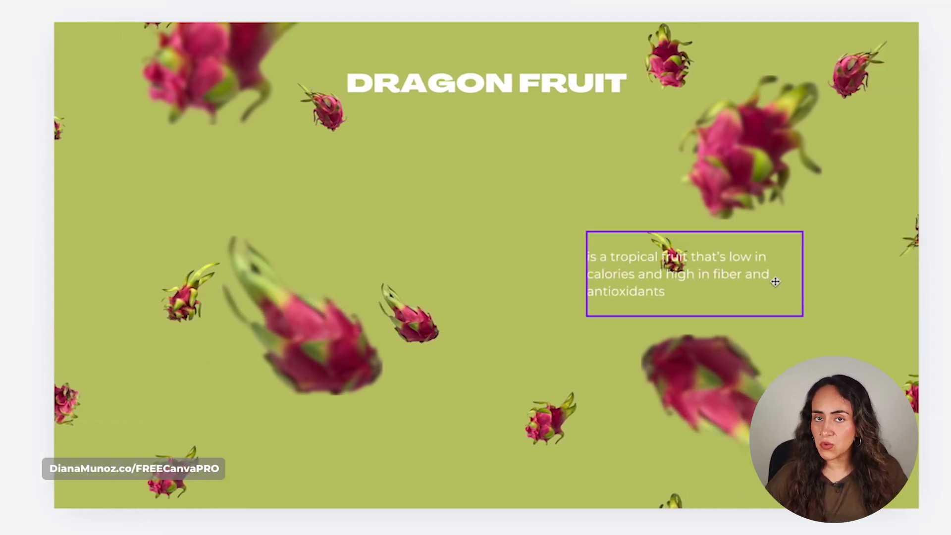
{"action": "left_click_drag", "start_coordinate": [775, 281], "coordinate": [673, 252]}
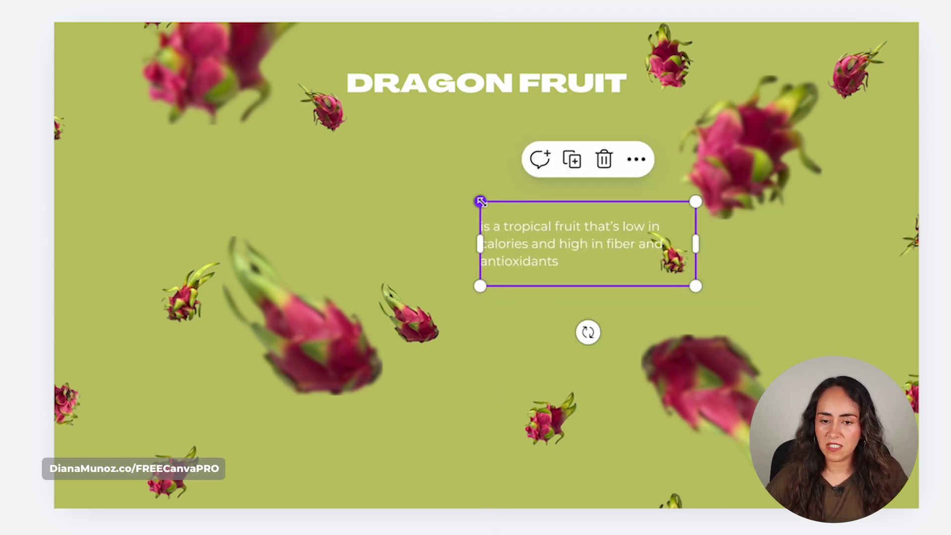
{"action": "left_click_drag", "start_coordinate": [482, 202], "coordinate": [556, 245]}
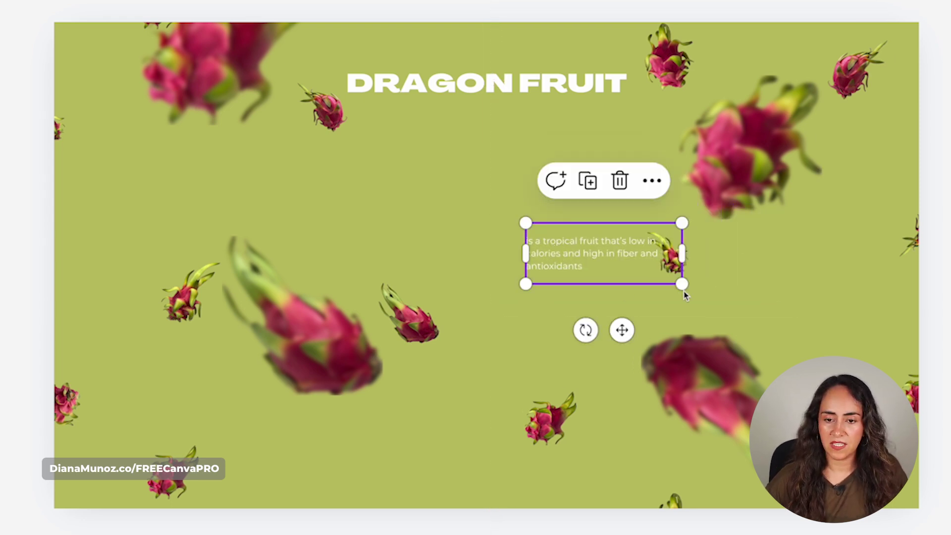
- Replace the duplicated text with "evidence suggests it may provide health benefits", leaving a blank line above it
{"action": "left_click", "coordinate": [574, 260]}
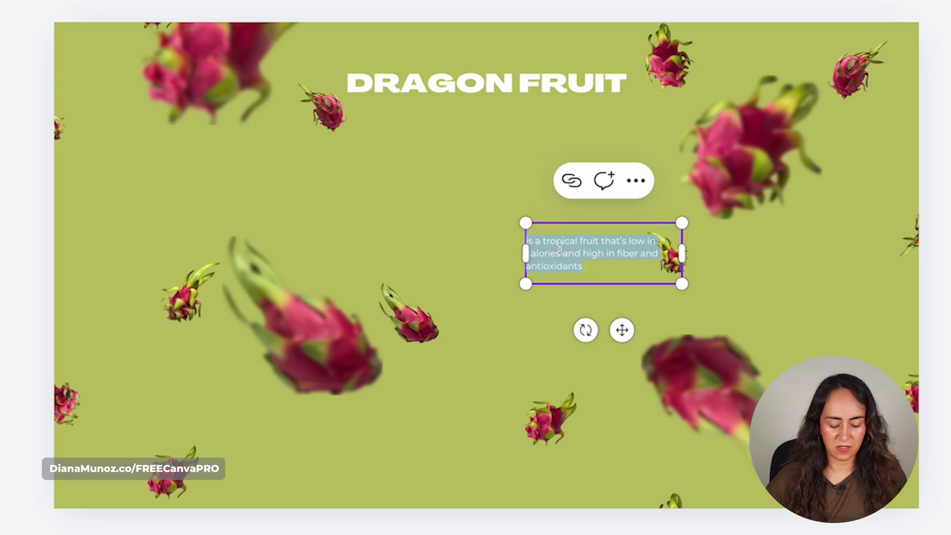
{"action": "key", "text": "ctrl+v"}
{"action": "key", "text": "BackSpace"}
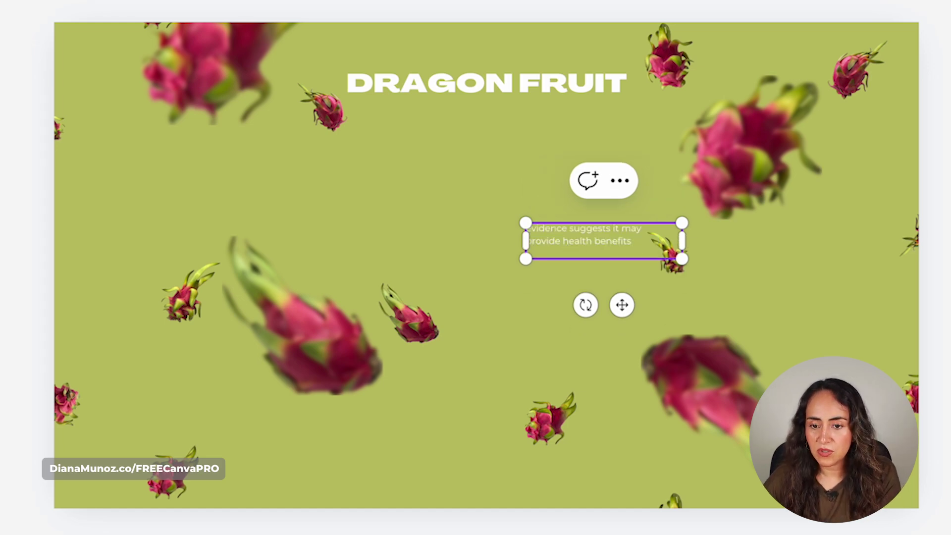
{"action": "key", "text": "Return"}
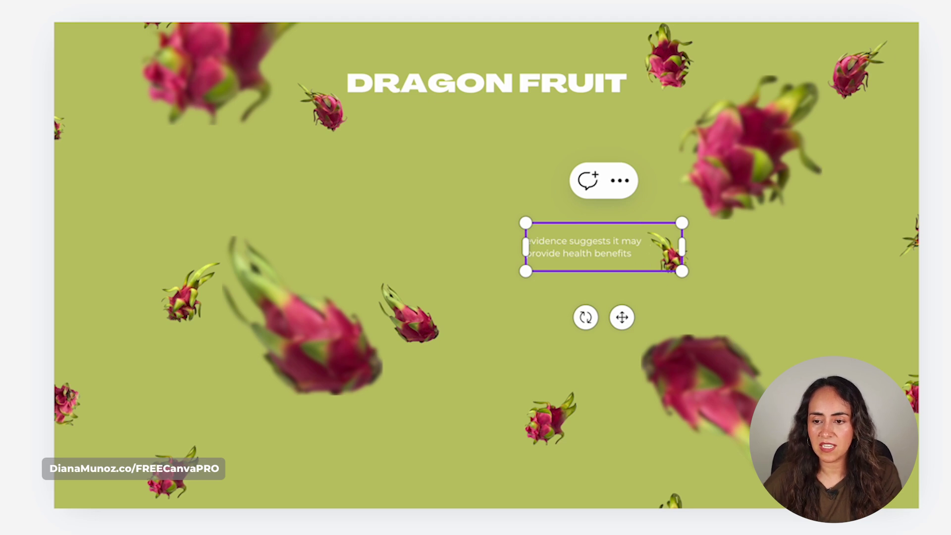
{"action": "left_click", "coordinate": [779, 244]}
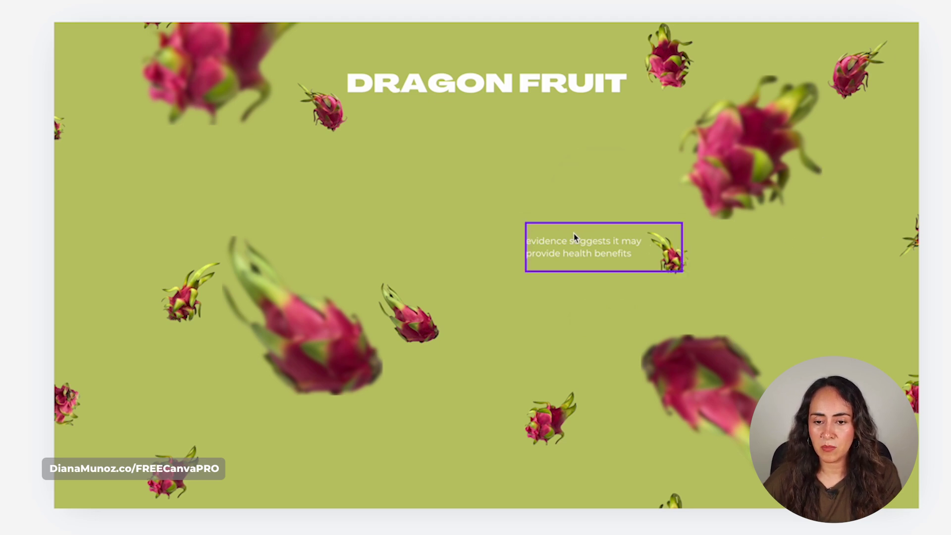
- Duplicate the DRAGON FRUIT title, place the copy below the health-benefits text, change it to "PITAYA", and shrink it to about the description's width
{"action": "left_click", "coordinate": [566, 93]}
{"action": "left_click_drag", "start_coordinate": [566, 94], "coordinate": [663, 296]}
{"action": "double_click", "coordinate": [606, 287]}
{"action": "type", "text": "PITAYA"}
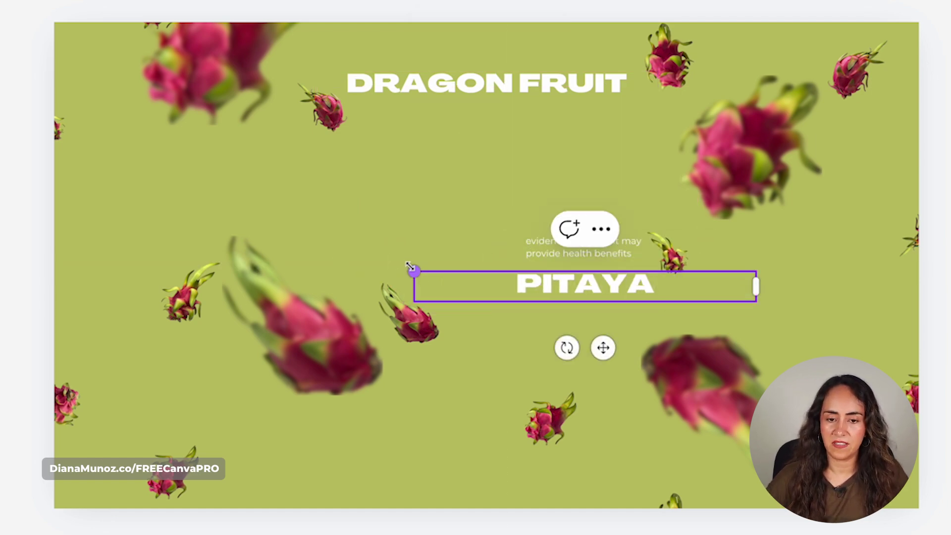
{"action": "left_click_drag", "start_coordinate": [414, 271], "coordinate": [530, 279]}
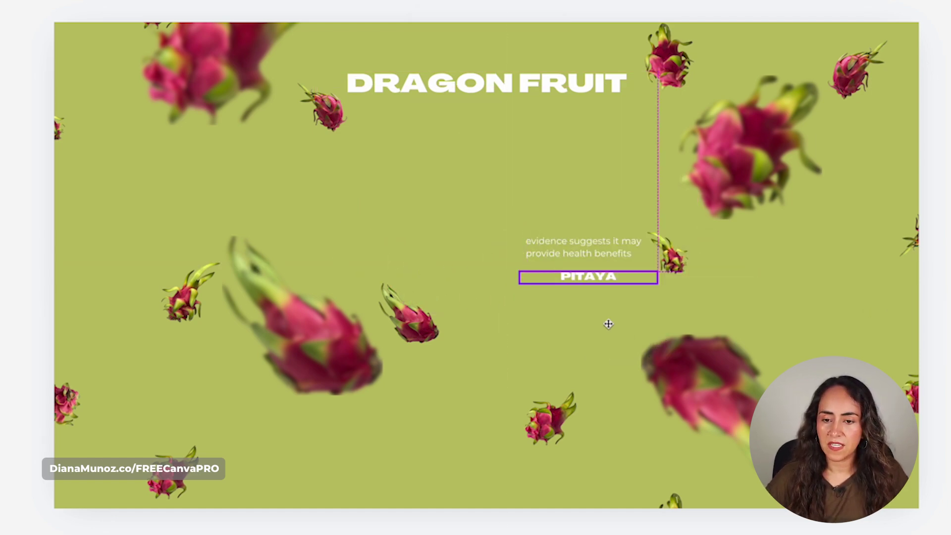
- Right-align the health-benefits text, move it toward the slide's centre, and line up PITAYA with its right edge
{"action": "left_click", "coordinate": [615, 257]}
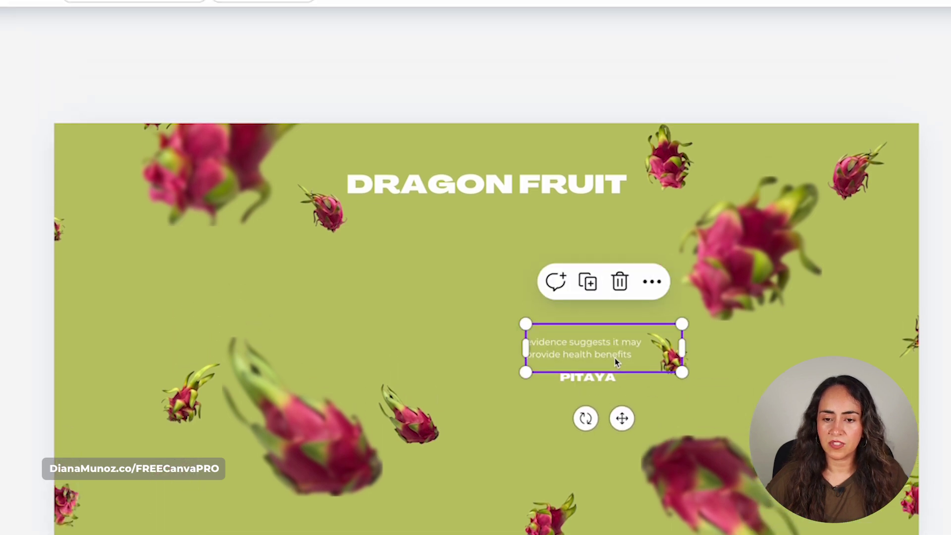
{"action": "left_click", "coordinate": [516, 28]}
{"action": "left_click", "coordinate": [517, 28]}
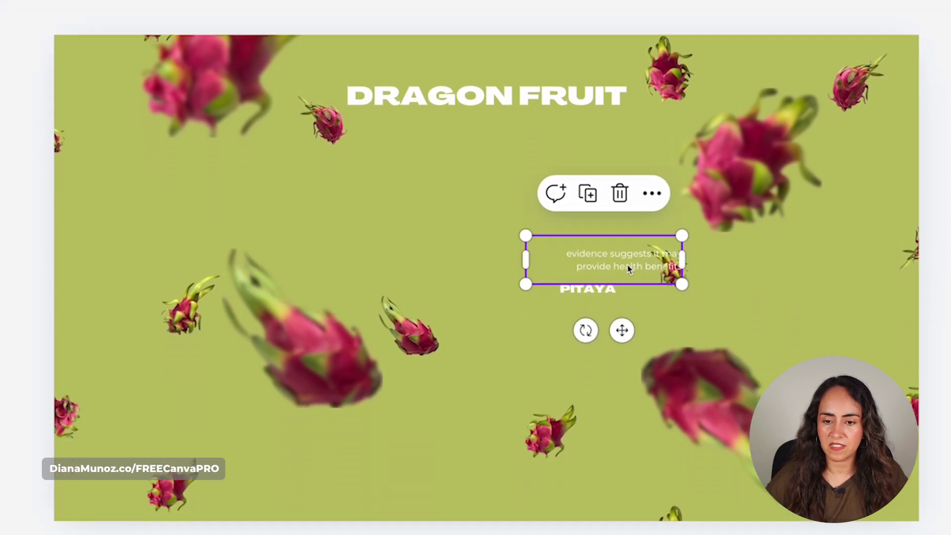
{"action": "left_click_drag", "start_coordinate": [631, 375], "coordinate": [586, 374]}
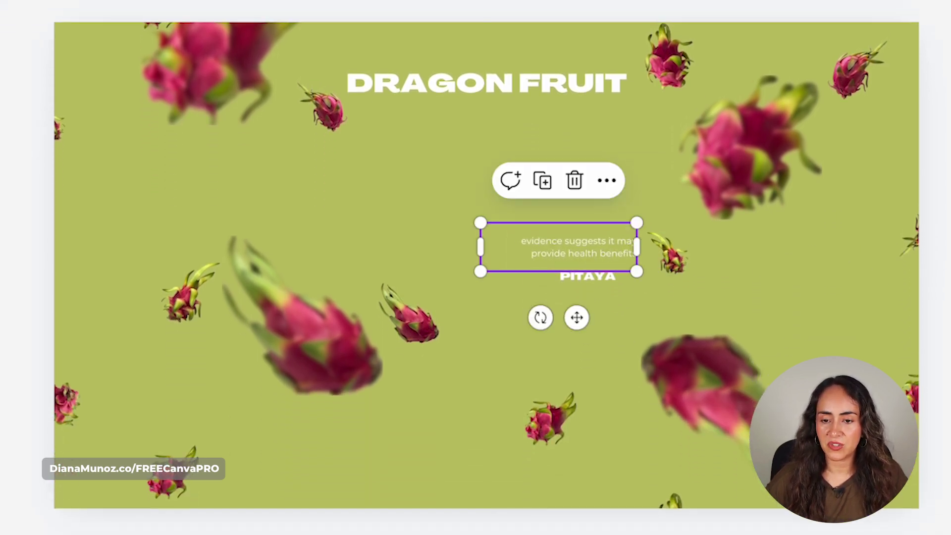
{"action": "left_click_drag", "start_coordinate": [587, 275], "coordinate": [611, 276]}
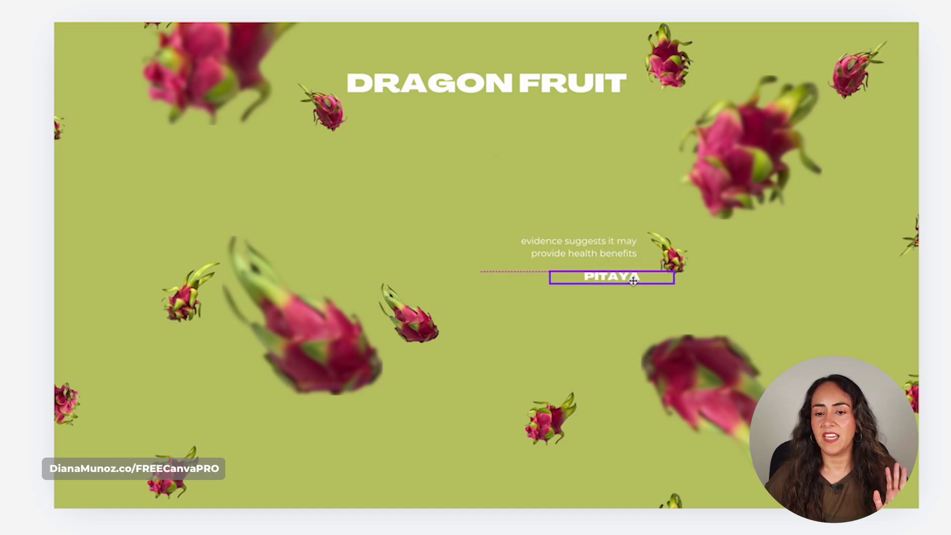
- Copy the health-benefits text and PITAYA together from page 3 and paste them onto page 2
{"action": "left_click", "coordinate": [609, 250], "text": "shift"}
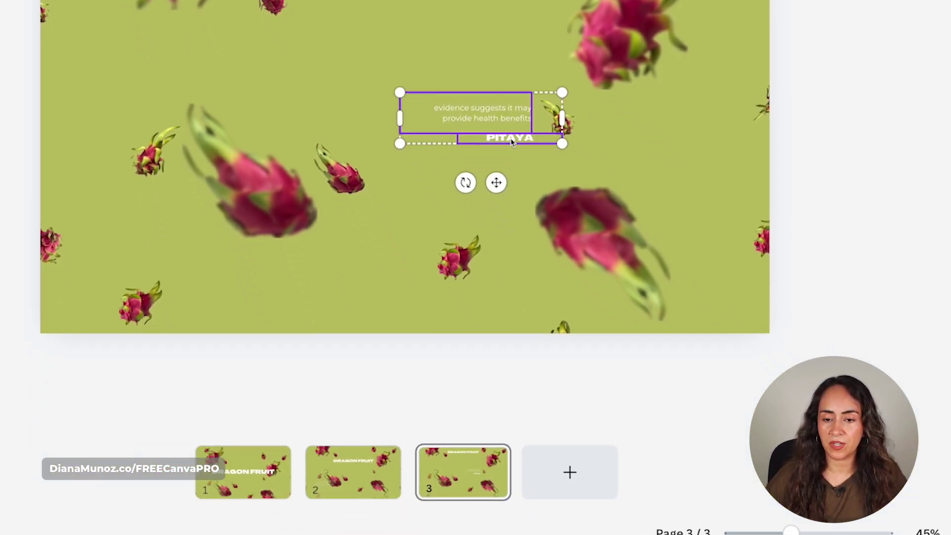
{"action": "left_click", "coordinate": [644, 171]}
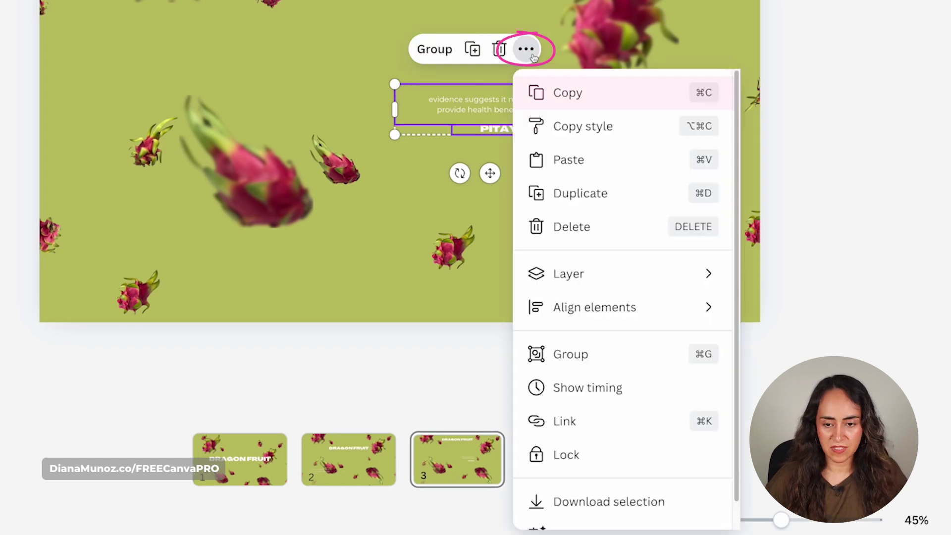
{"action": "left_click", "coordinate": [556, 87]}
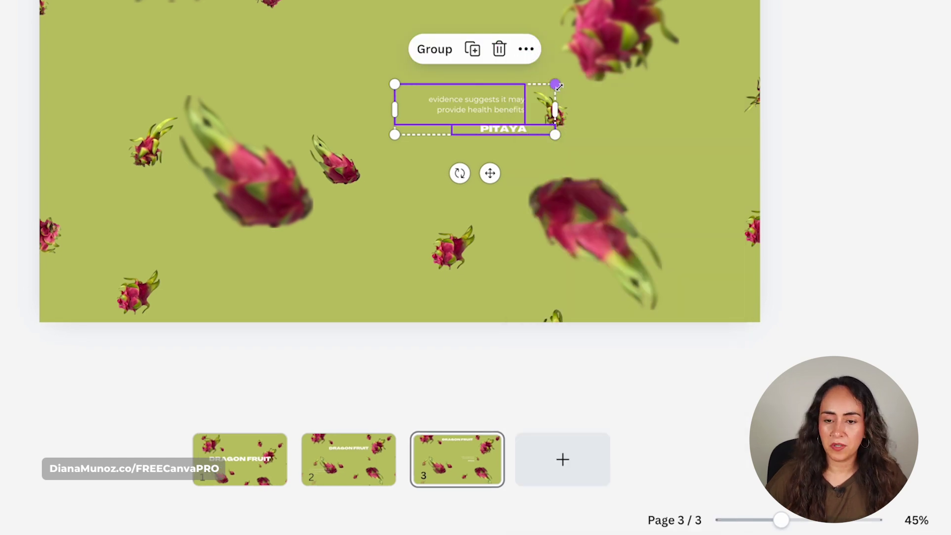
{"action": "left_click", "coordinate": [335, 479]}
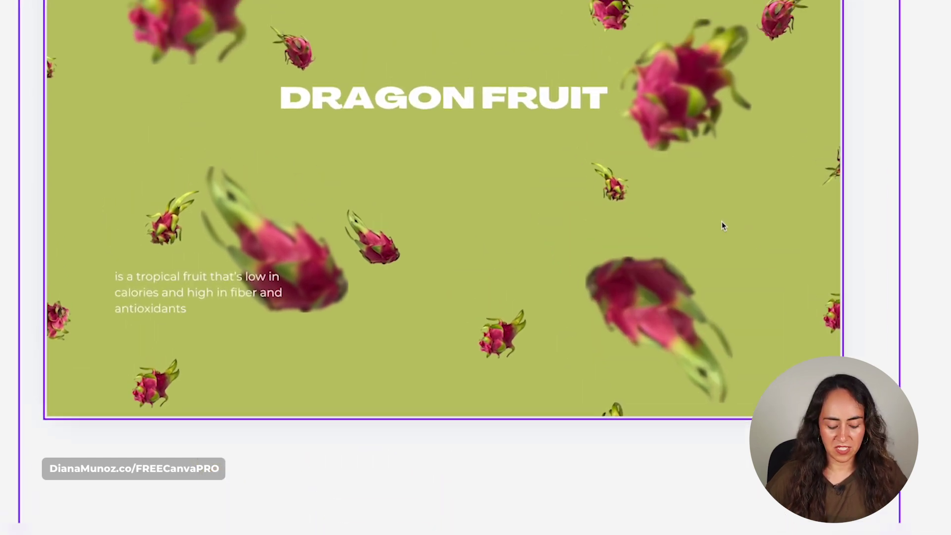
{"action": "key", "text": "ctrl+v"}
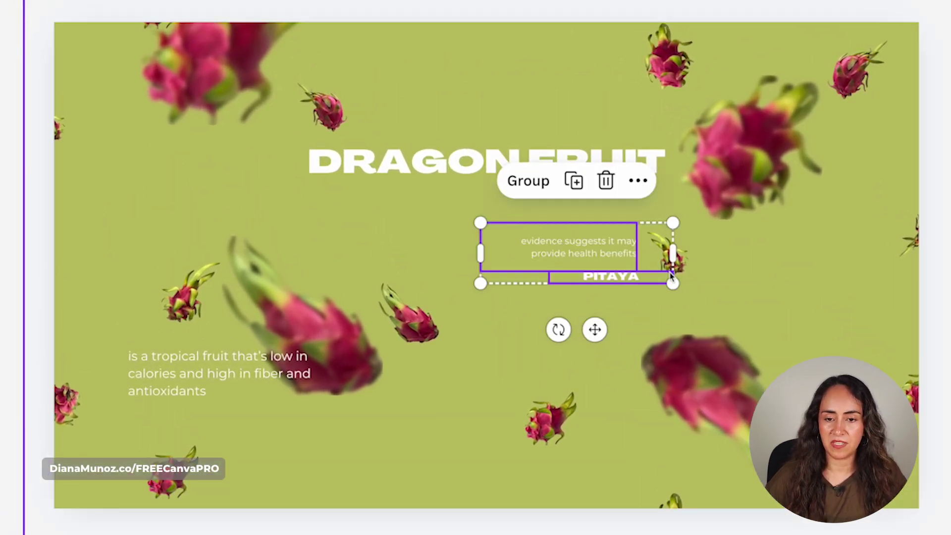
- On page 2, move the pasted health-benefits text and PITAYA horizontally past the slide's right edge until their text is off the slide
{"action": "left_click_drag", "start_coordinate": [576, 240], "coordinate": [927, 240]}
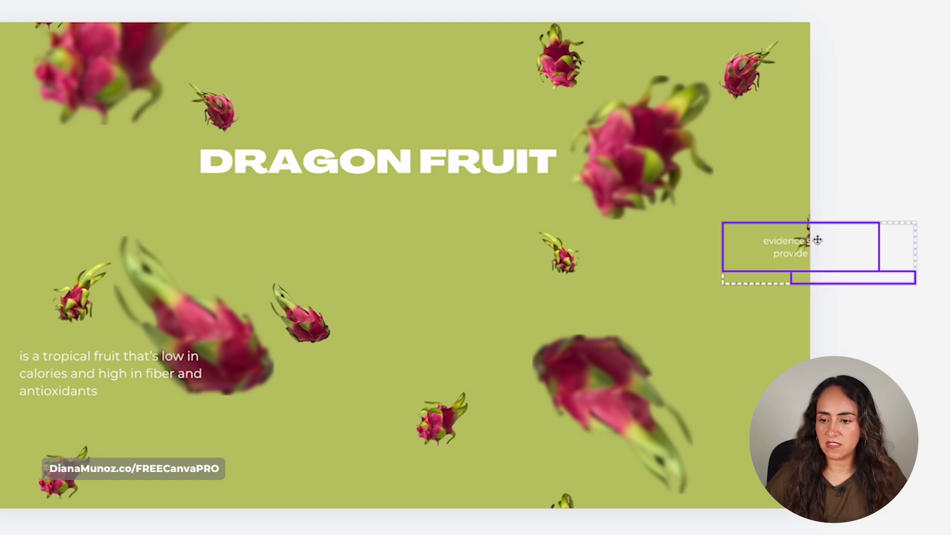
{"action": "left_click_drag", "start_coordinate": [818, 241], "coordinate": [817, 240]}
{"action": "left_click", "coordinate": [837, 307]}
{"action": "left_click_drag", "start_coordinate": [765, 259], "coordinate": [814, 260]}
{"action": "left_click", "coordinate": [807, 279]}
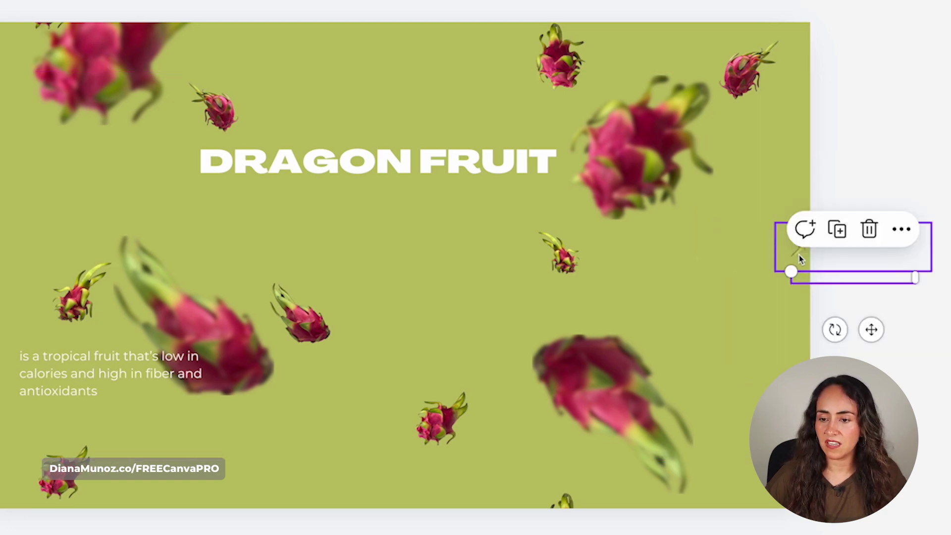
{"action": "left_click", "coordinate": [799, 254]}
{"action": "left_click", "coordinate": [893, 226]}
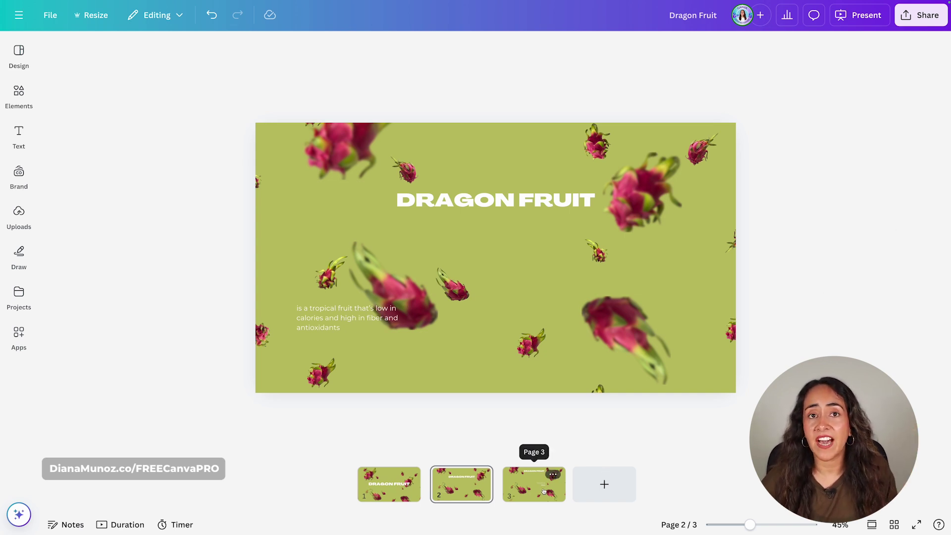
- On page 3, move both the small and the blurred fruit groups straight up, shifting the blurred group slightly farther
{"action": "left_click", "coordinate": [525, 490]}
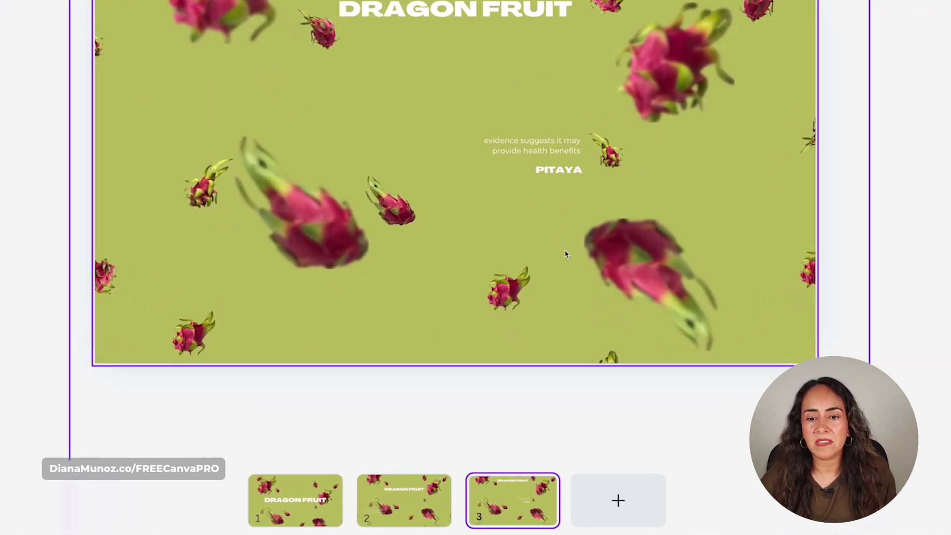
{"action": "left_click", "coordinate": [424, 486]}
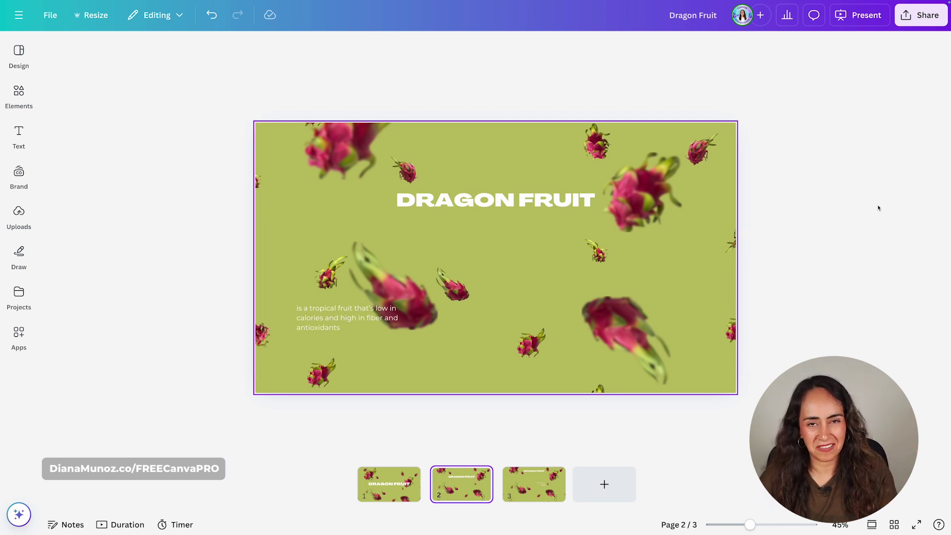
{"action": "left_click", "coordinate": [534, 483]}
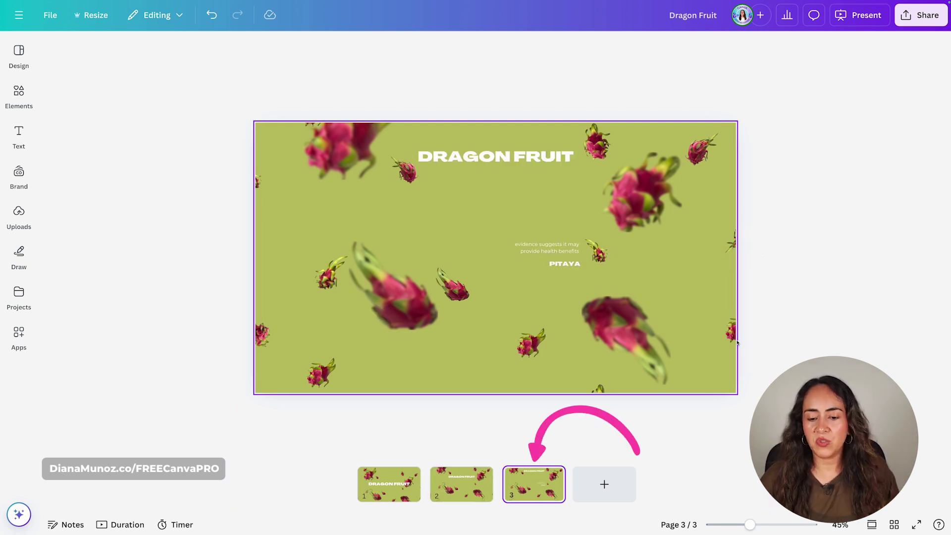
{"action": "left_click", "coordinate": [719, 141]}
{"action": "left_click", "coordinate": [533, 47]}
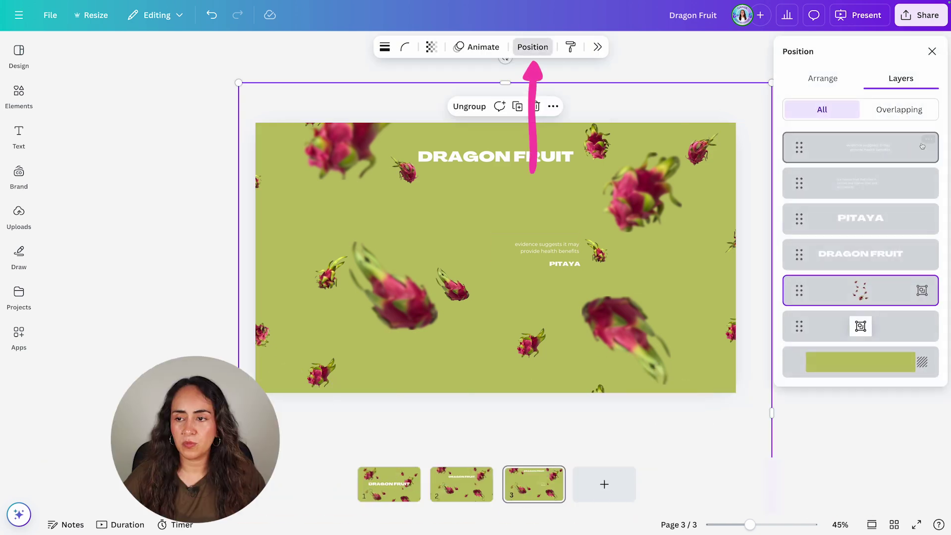
{"action": "left_click", "coordinate": [861, 326]}
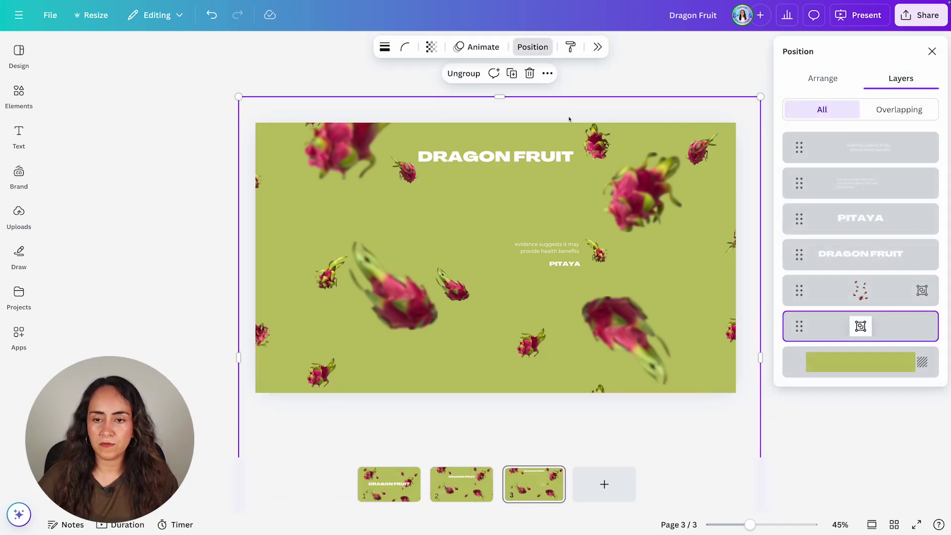
{"action": "left_click_drag", "start_coordinate": [578, 135], "coordinate": [578, 72]}
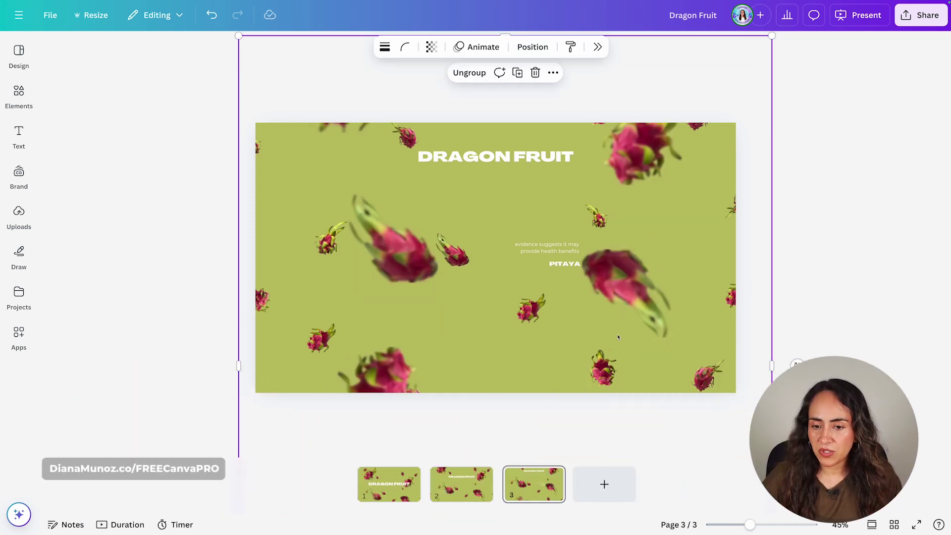
{"action": "left_click_drag", "start_coordinate": [619, 291], "coordinate": [620, 282]}
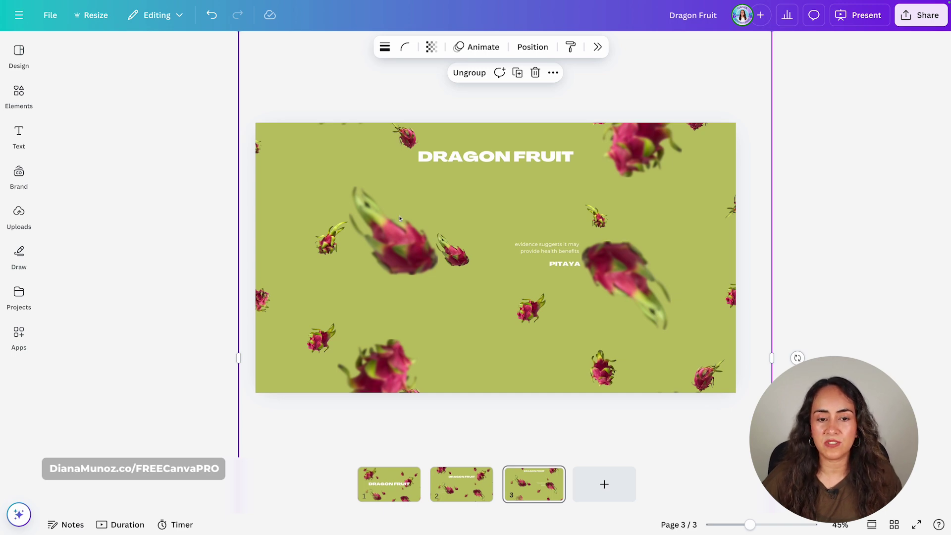
- Duplicate page 3 to create page 4
{"action": "left_click", "coordinate": [725, 443]}
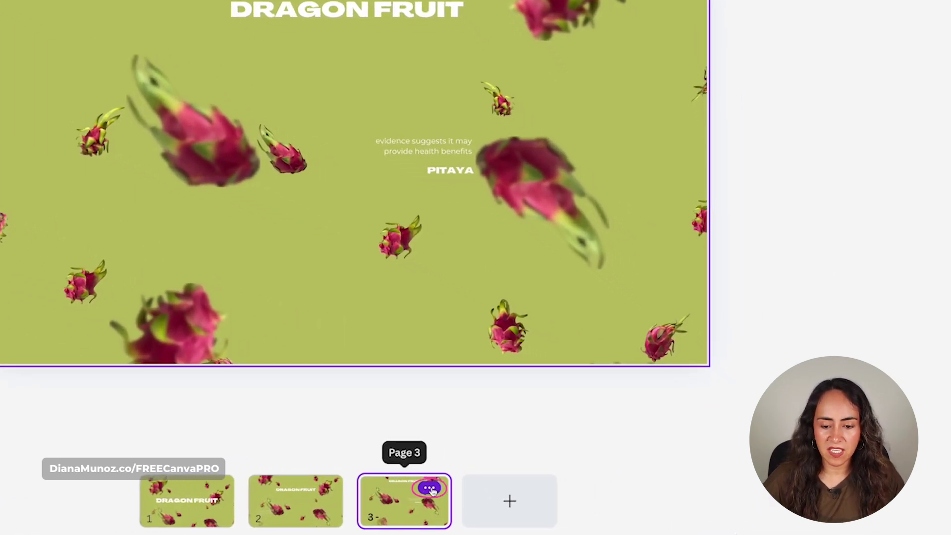
{"action": "left_click", "coordinate": [550, 476]}
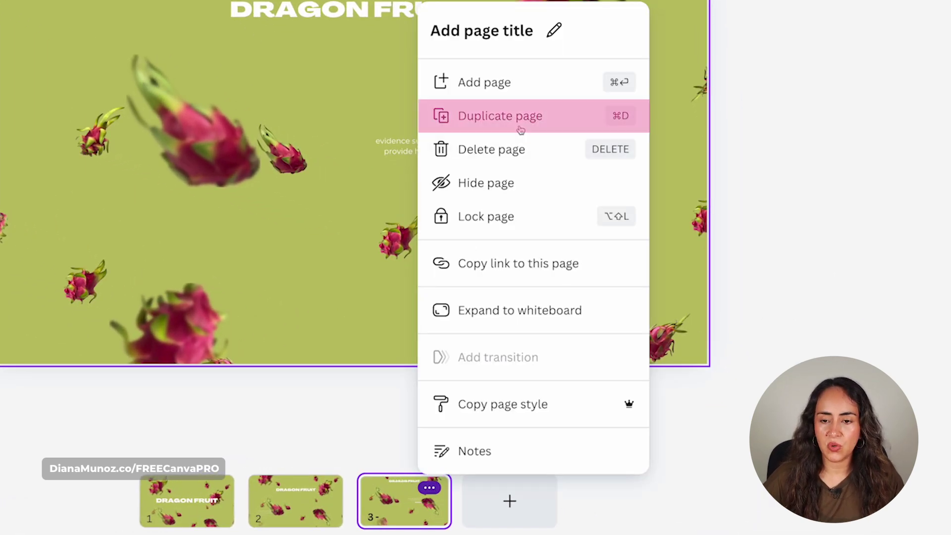
{"action": "left_click", "coordinate": [521, 129]}
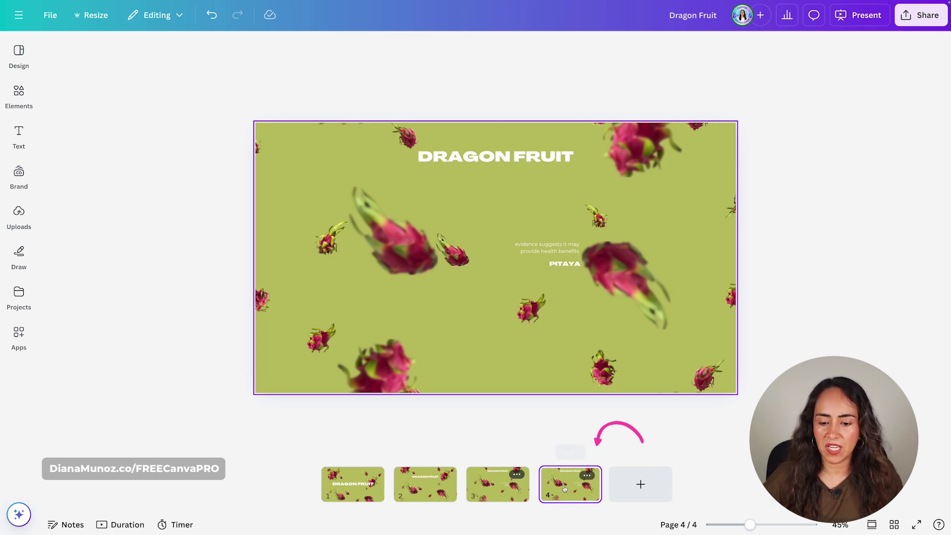
- On page 4, move the DRAGON FRUIT title and the health-benefits text straight up past the slide's upper edge
{"action": "left_click", "coordinate": [530, 157]}
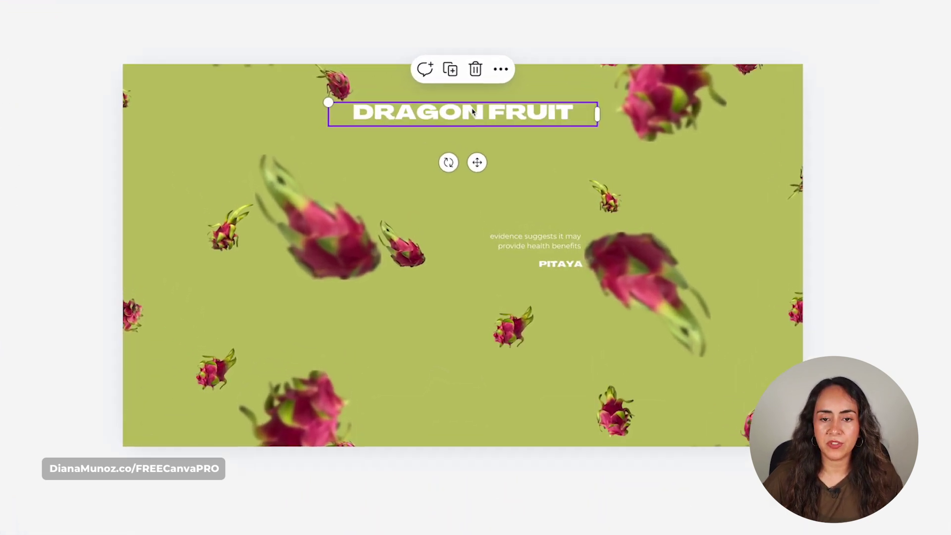
{"action": "left_click_drag", "start_coordinate": [506, 193], "coordinate": [507, 156]}
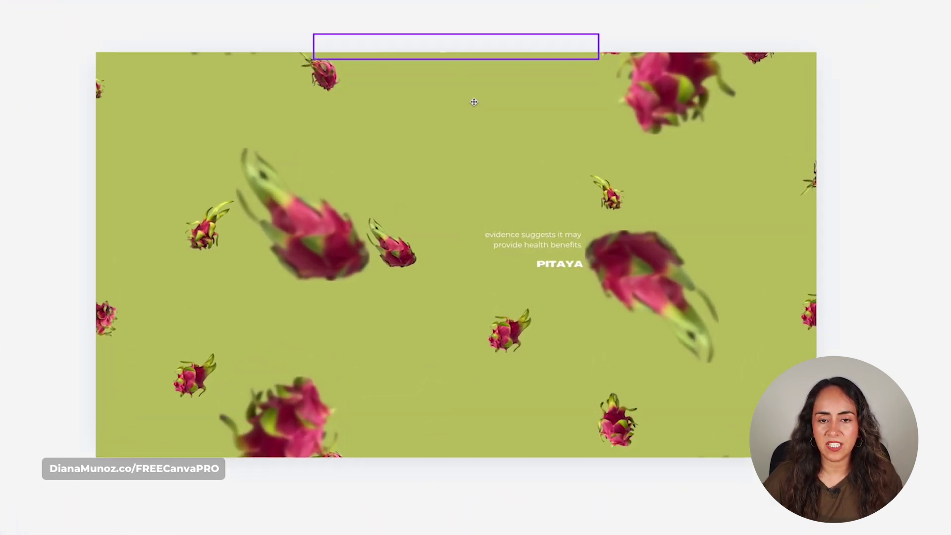
{"action": "left_click_drag", "start_coordinate": [474, 102], "coordinate": [472, 101]}
{"action": "left_click_drag", "start_coordinate": [511, 250], "coordinate": [510, 50]}
- Move PITAYA to the lower-left area of page 4 and bring the off-slide tropical-fruit description in beneath it
{"action": "left_click_drag", "start_coordinate": [575, 269], "coordinate": [326, 306]}
{"action": "left_click", "coordinate": [501, 308]}
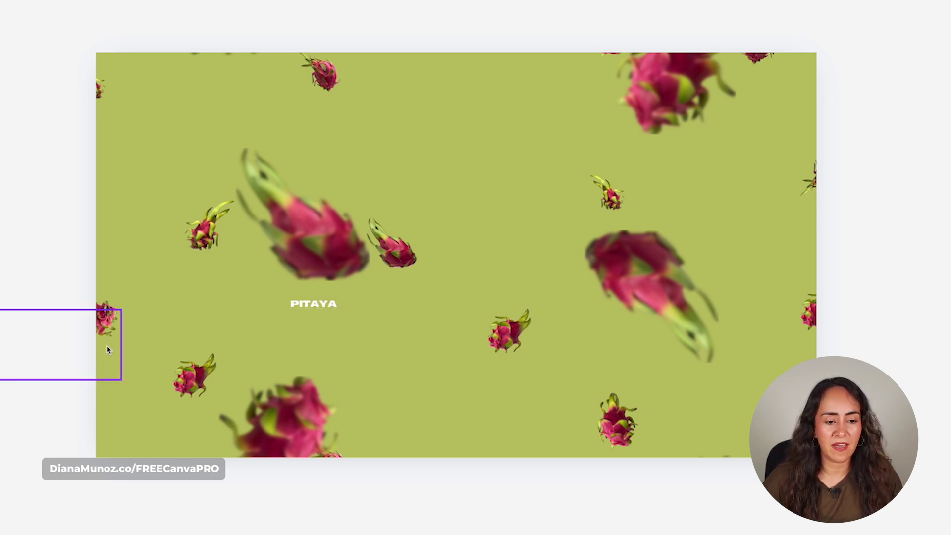
{"action": "left_click_drag", "start_coordinate": [109, 350], "coordinate": [428, 355]}
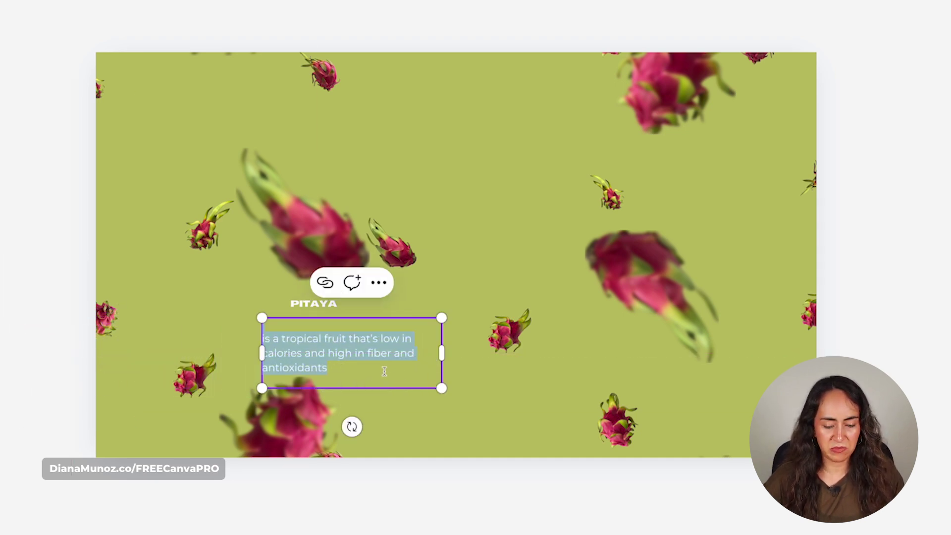
- Replace the description with "It goes by many names, including pitaya, pitahaya, and strawberry pear.", centre-align it, and colour it white
{"action": "type", "text": "It goes by many names, including pitaya, pitahaya, and strawberry pear."}
{"action": "key", "text": "ctrl+a"}
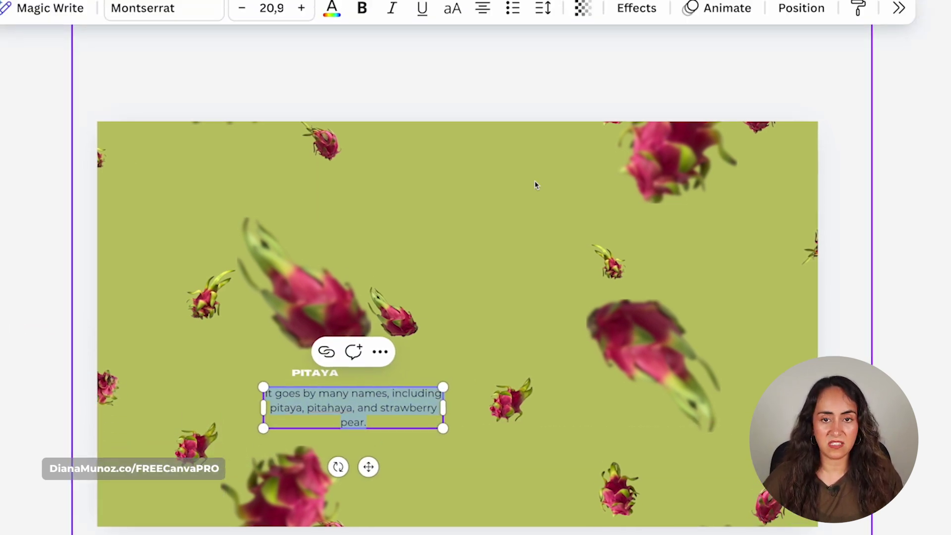
{"action": "left_click", "coordinate": [482, 23]}
{"action": "left_click", "coordinate": [332, 20]}
{"action": "left_click", "coordinate": [829, 258]}
{"action": "left_click", "coordinate": [917, 28]}
- Shrink and narrow the description to three short lines, then enlarge PITAYA and centre it above the text
{"action": "left_click_drag", "start_coordinate": [313, 304], "coordinate": [324, 309]}
{"action": "left_click", "coordinate": [325, 339]}
{"action": "left_click_drag", "start_coordinate": [388, 339], "coordinate": [377, 339]}
{"action": "left_click_drag", "start_coordinate": [376, 353], "coordinate": [348, 355]}
{"action": "left_click", "coordinate": [339, 312]}
{"action": "left_click_drag", "start_coordinate": [378, 315], "coordinate": [400, 318]}
{"action": "left_click", "coordinate": [757, 129]}
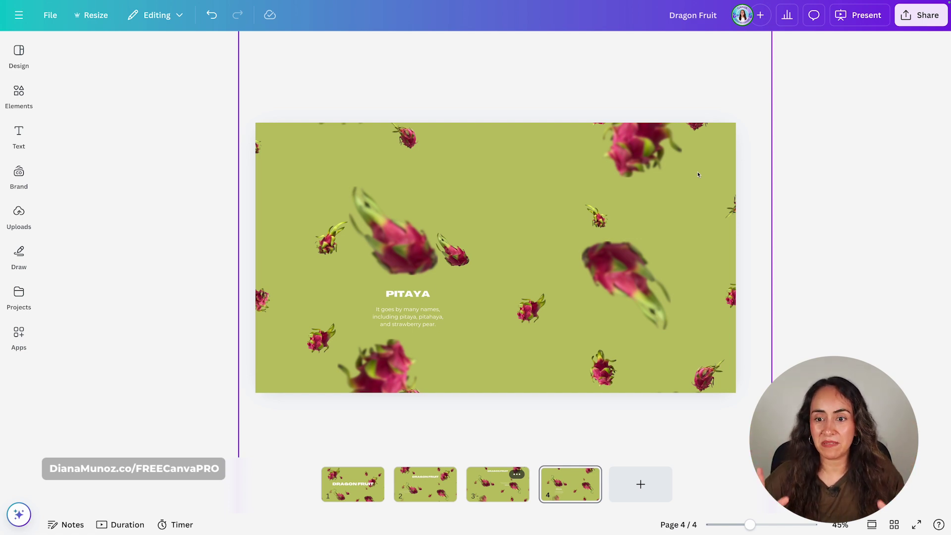
- On page 4, move both fruit groups further up, shifting the blurred group about twice as far as the small one
{"action": "left_click", "coordinate": [698, 174]}
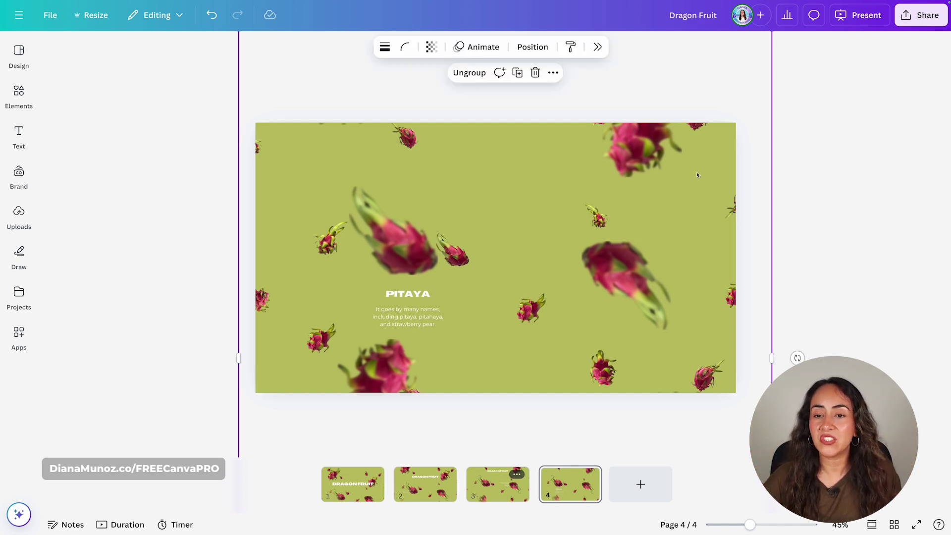
{"action": "left_click", "coordinate": [539, 51]}
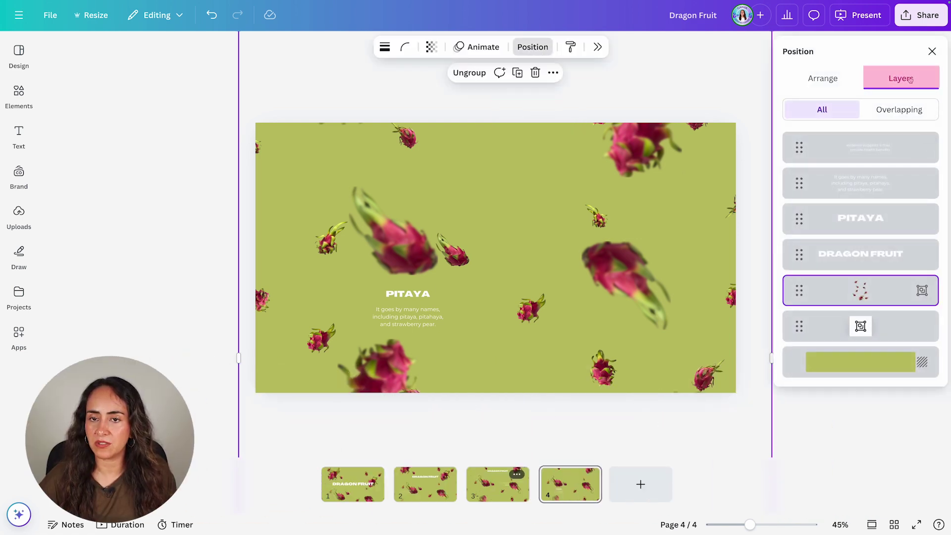
{"action": "left_click", "coordinate": [891, 326]}
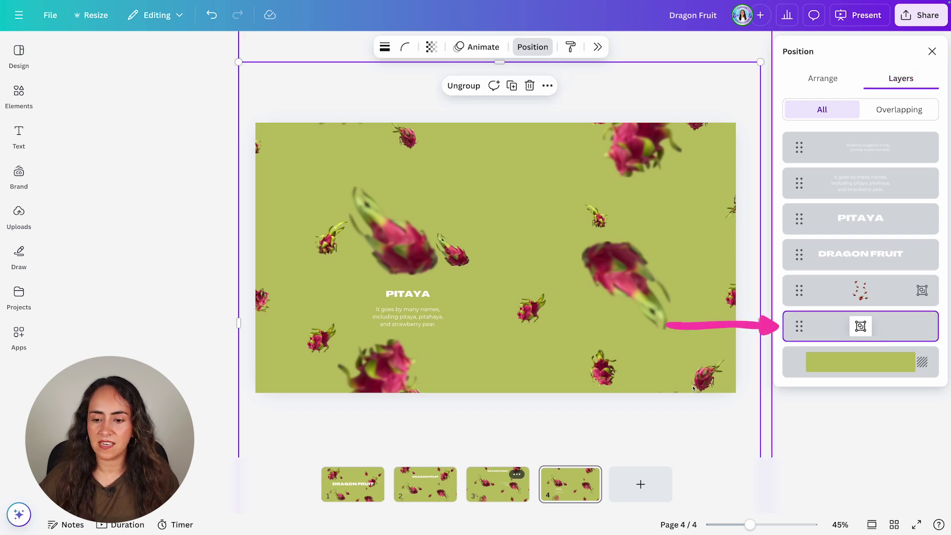
{"action": "left_click", "coordinate": [873, 297]}
{"action": "left_click_drag", "start_coordinate": [605, 331], "coordinate": [598, 289]}
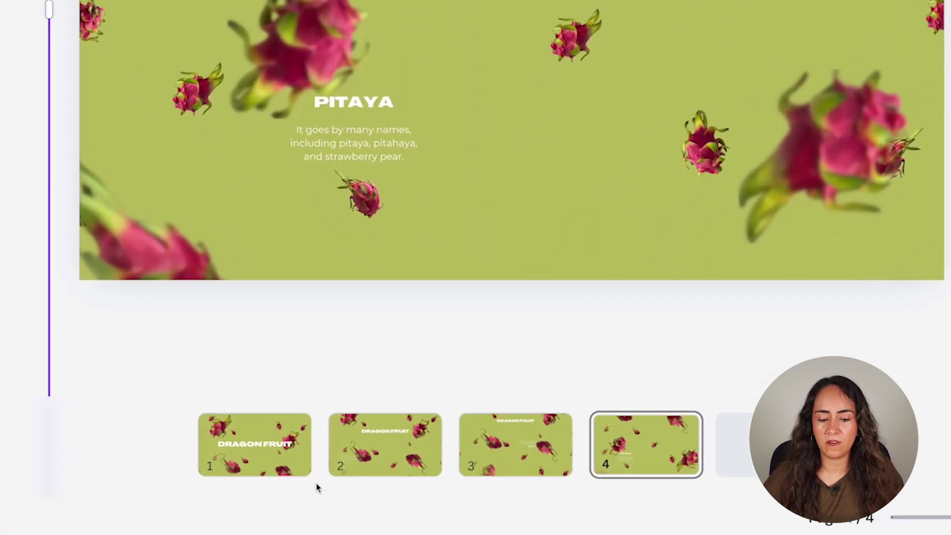
- Add a Match & Move transition between pages 1 and 2
{"action": "mouse_move", "coordinate": [321, 471]}
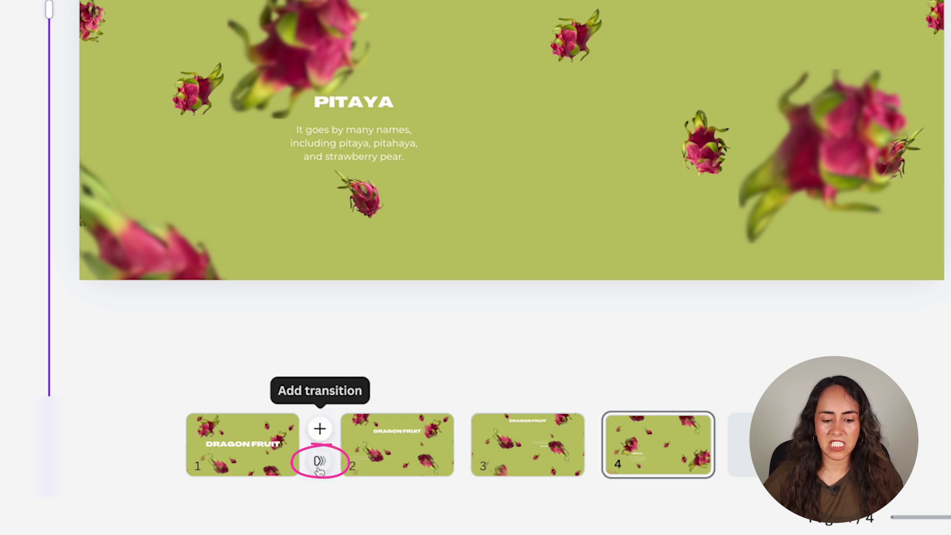
{"action": "left_click", "coordinate": [320, 464]}
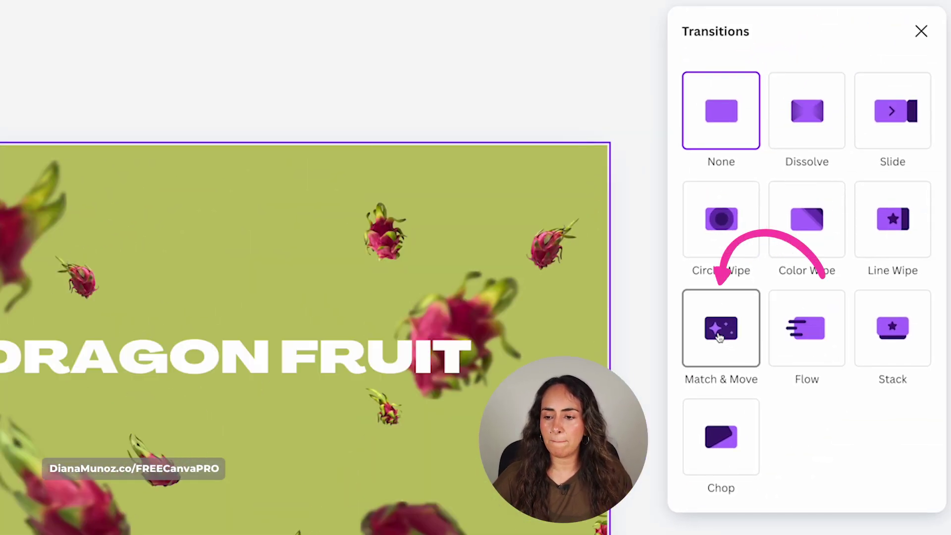
{"action": "left_click", "coordinate": [719, 337]}
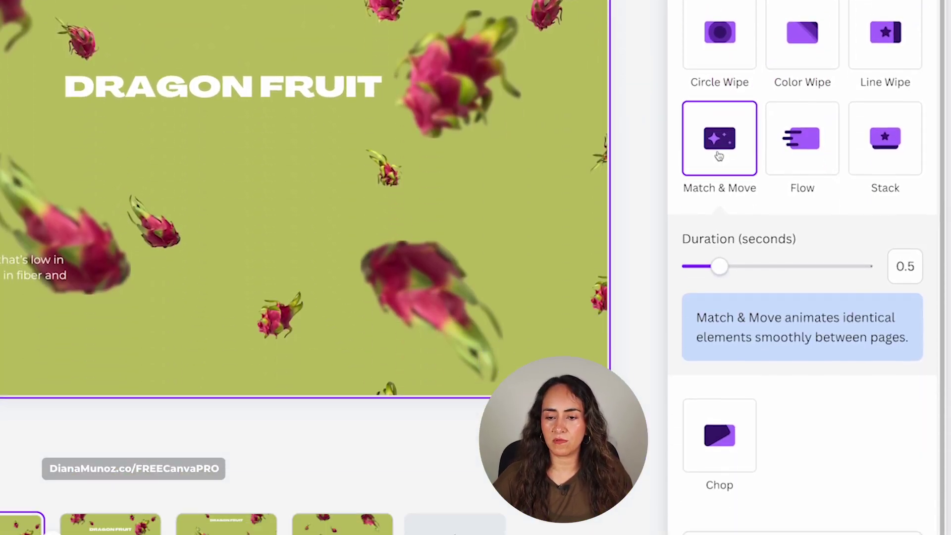